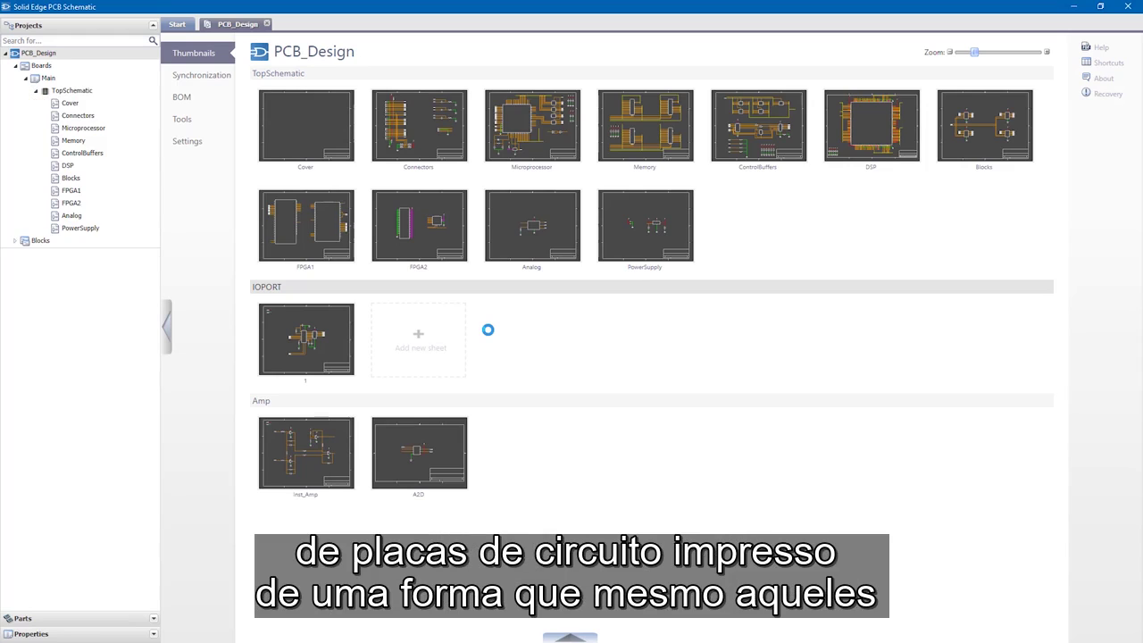
# Open the Microprocessor sheet and make three evenly spaced copies of the U2/U4 differential driver and receiver circuit below the original.
pyautogui.click(543, 157)
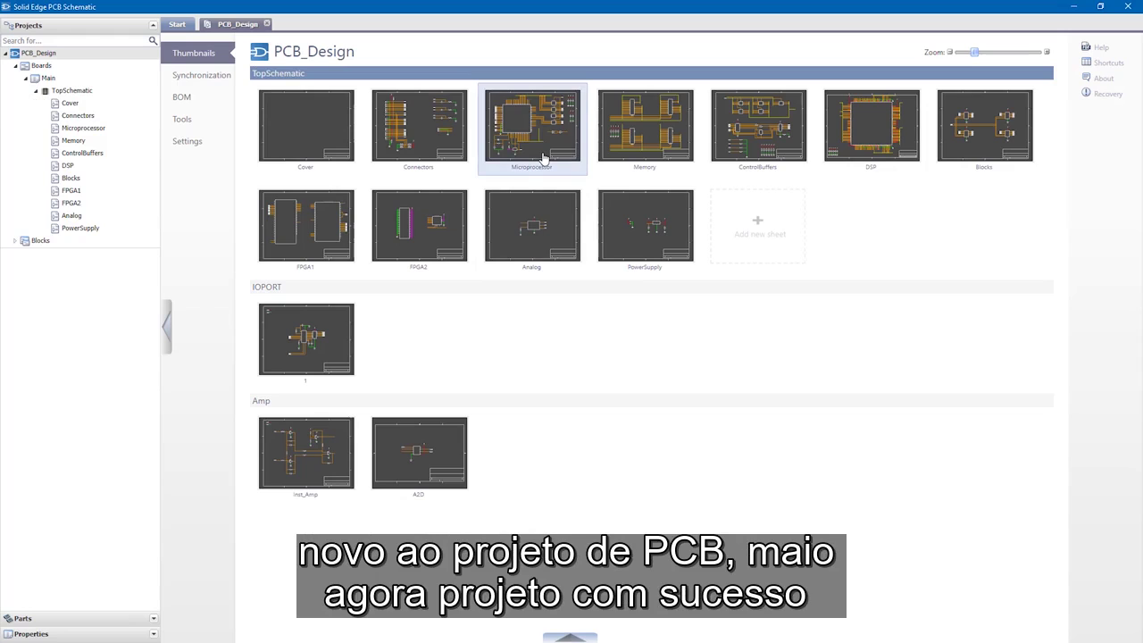
pyautogui.doubleClick(543, 157)
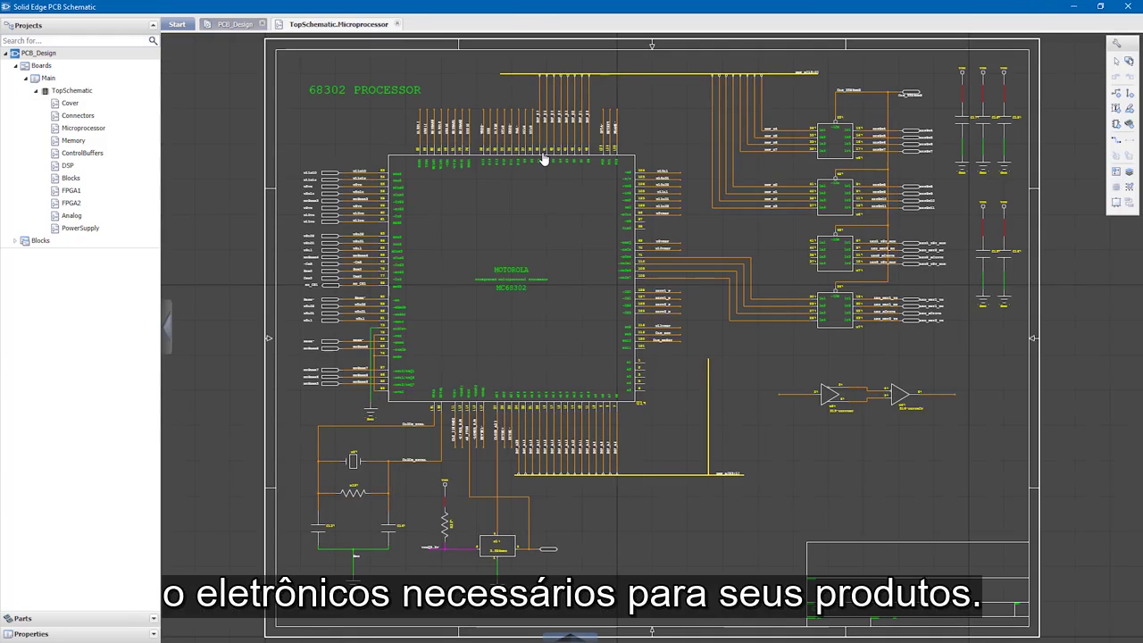
pyautogui.scroll(5, 467, 225)
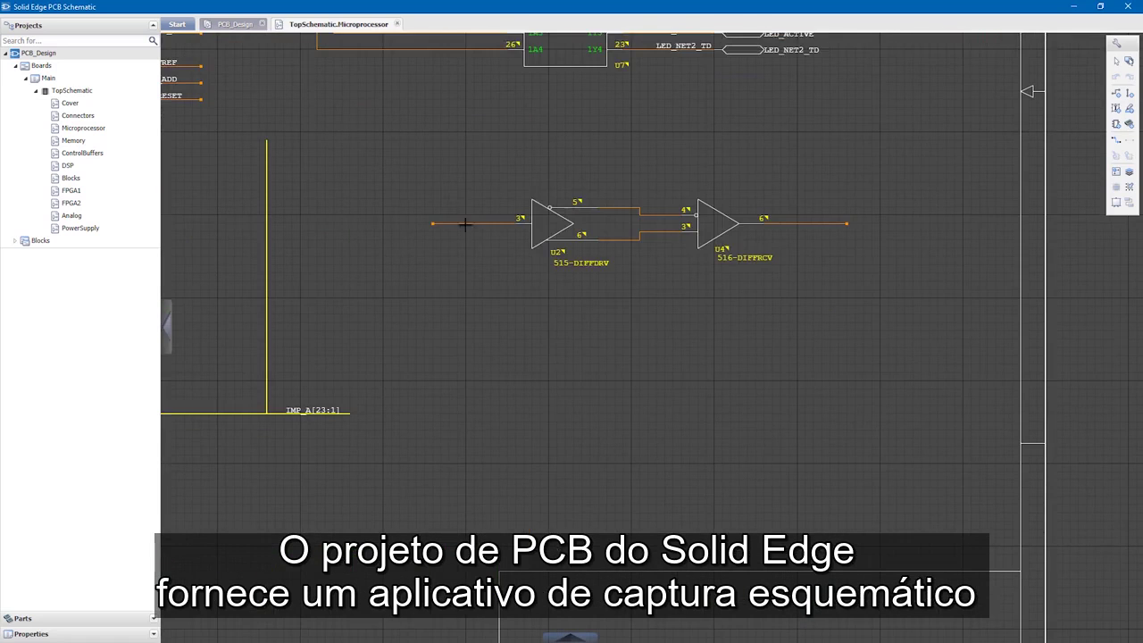
pyautogui.click(875, 294)
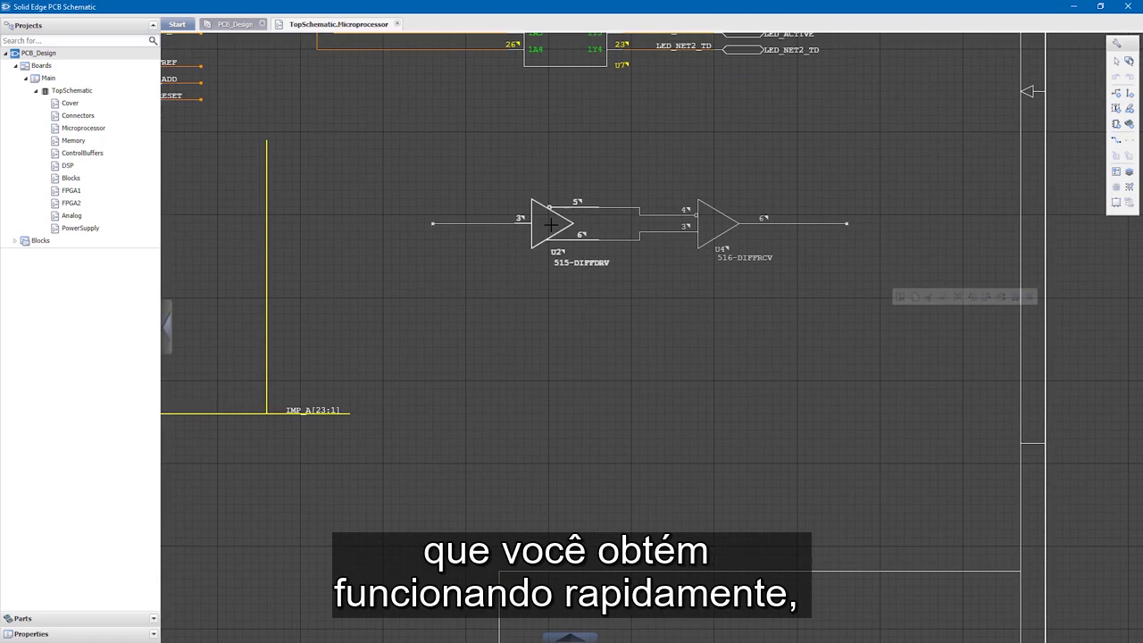
pyautogui.moveTo(515, 225); pyautogui.dragTo(481, 444)
pyautogui.click(480, 499)
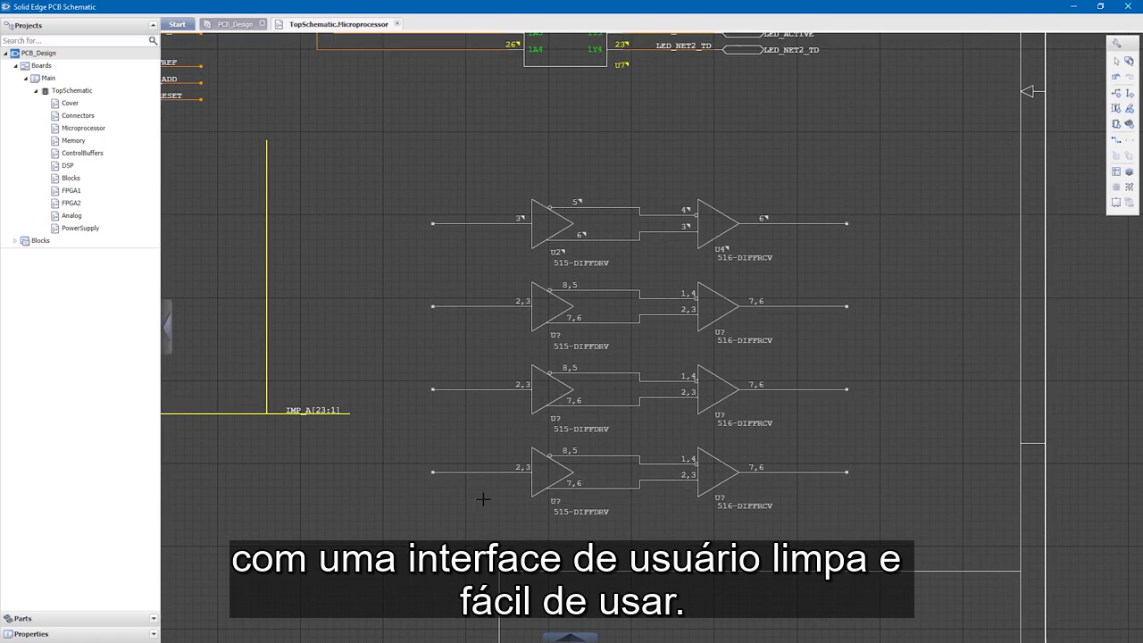
# Rip nets IMP_A1 to IMP_A5 from the vertical IMP_A bus and connect them to pins A1 to A5 of U1.
pyautogui.scroll(-3, 274, 299)
pyautogui.scroll(4, 286, 320)
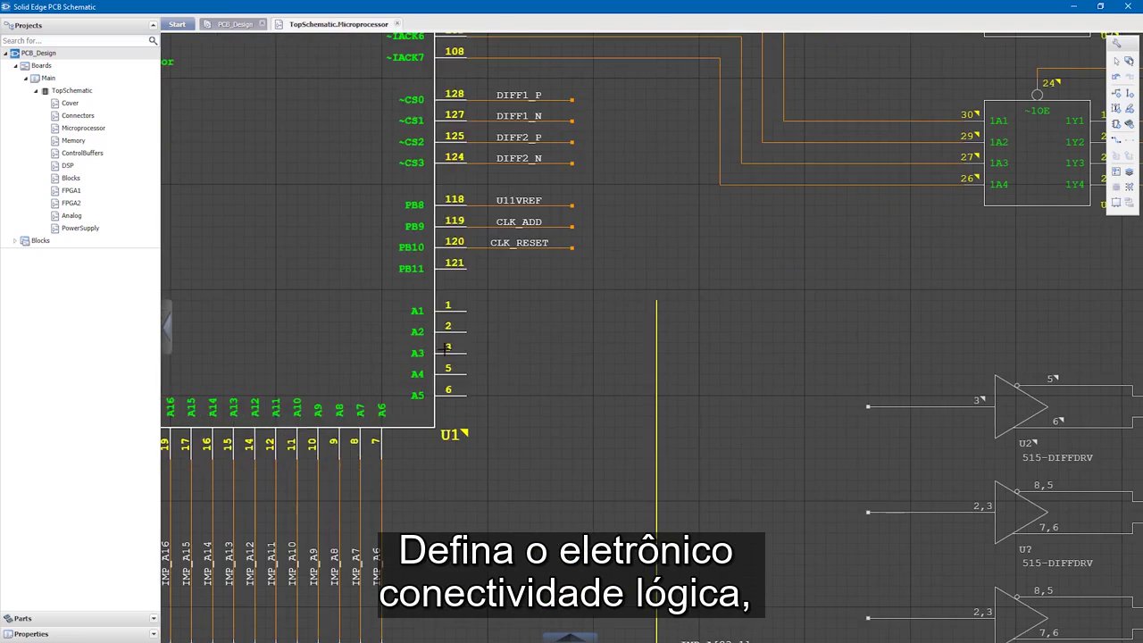
pyautogui.click(657, 303)
pyautogui.click(665, 318)
pyautogui.scroll(-3, 546, 383)
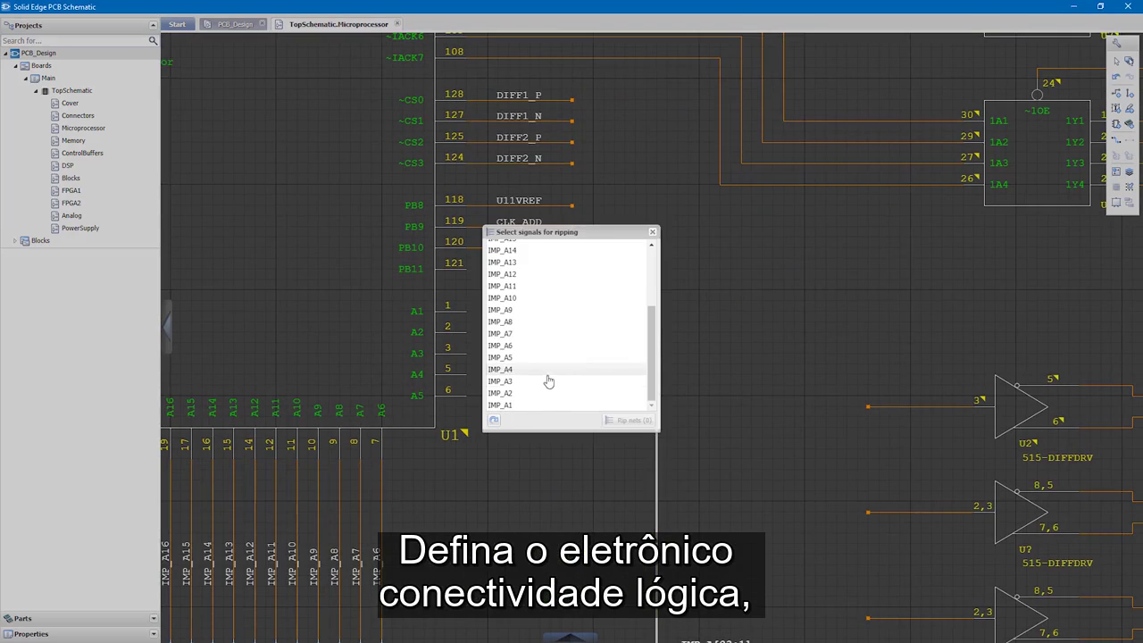
pyautogui.moveTo(528, 406); pyautogui.dragTo(545, 372)
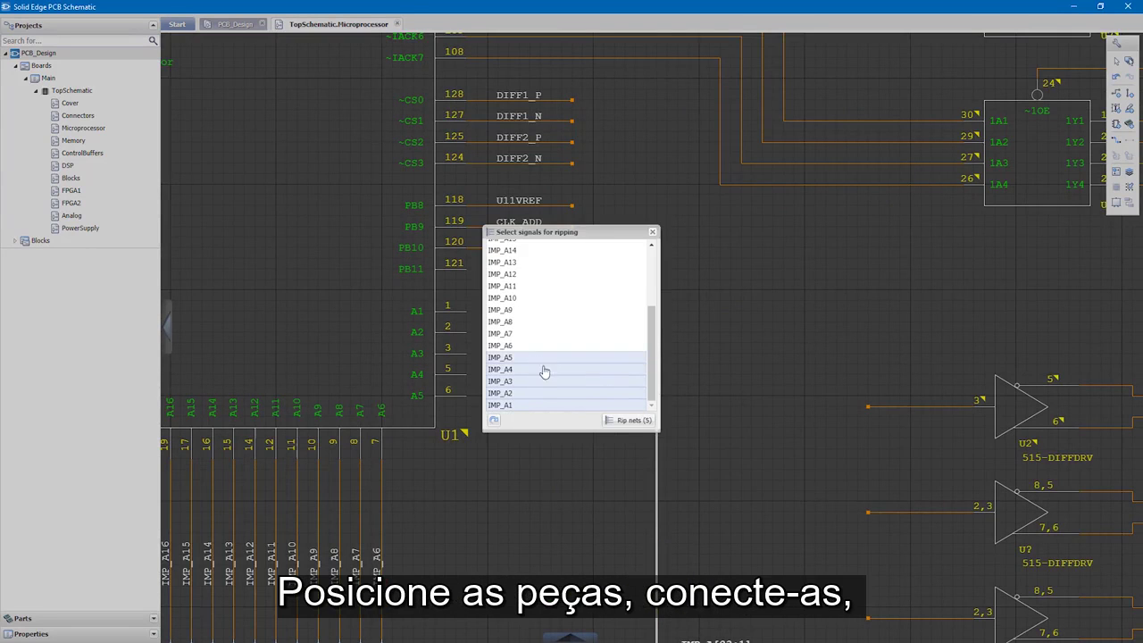
pyautogui.click(613, 421)
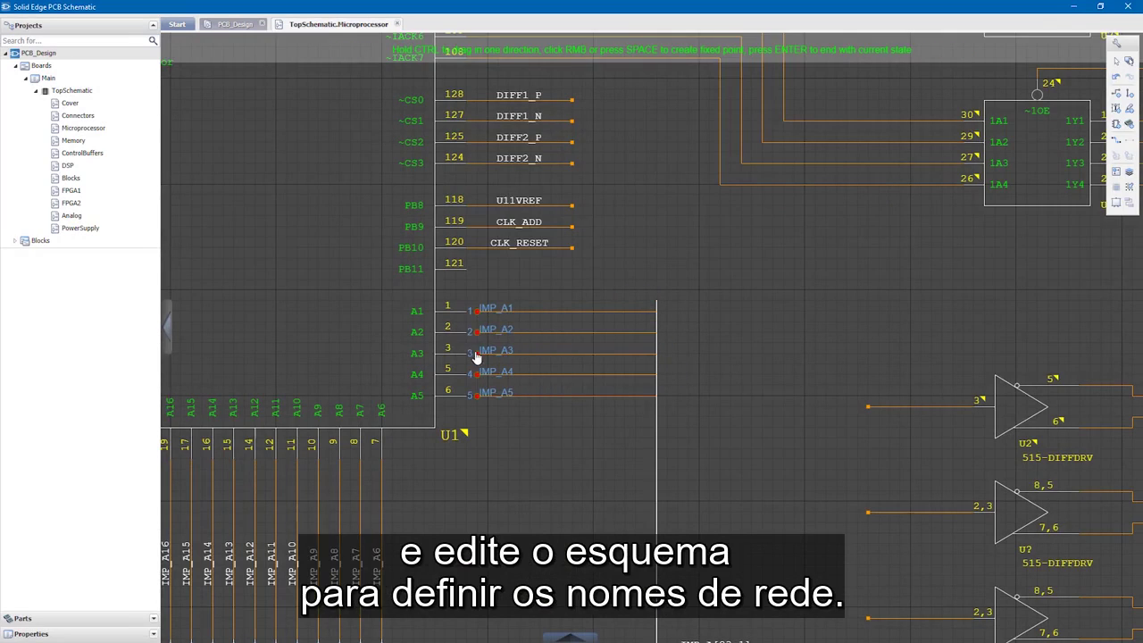
pyautogui.click(471, 352)
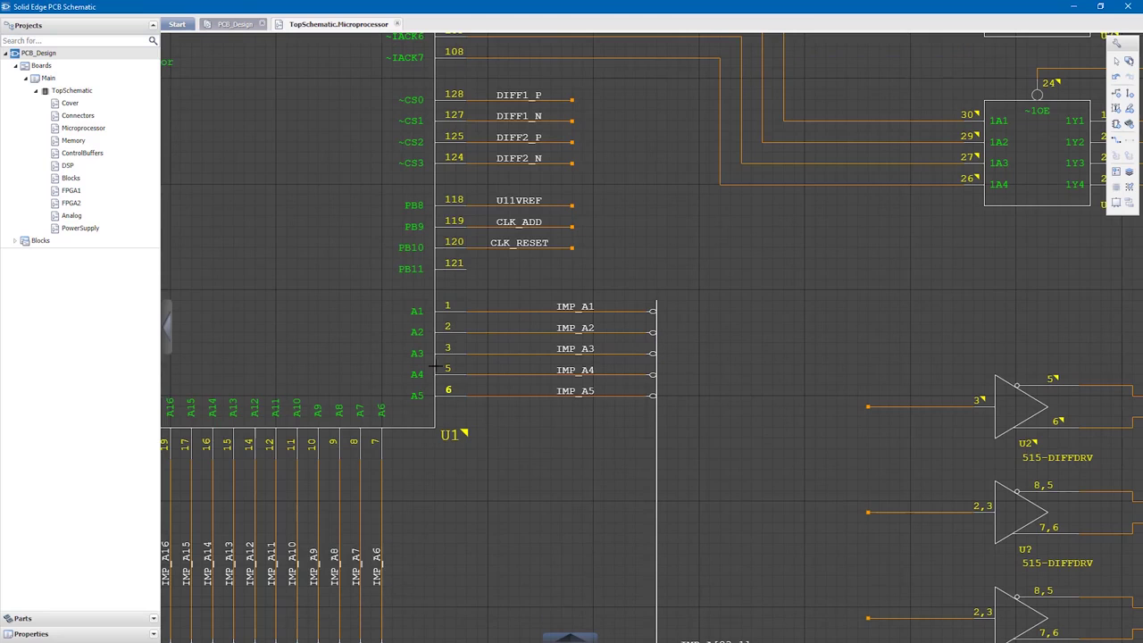
# Open the Blocks sheet from the project thumbnails and examine its hierarchical schematic blocks.
pyautogui.click(236, 26)
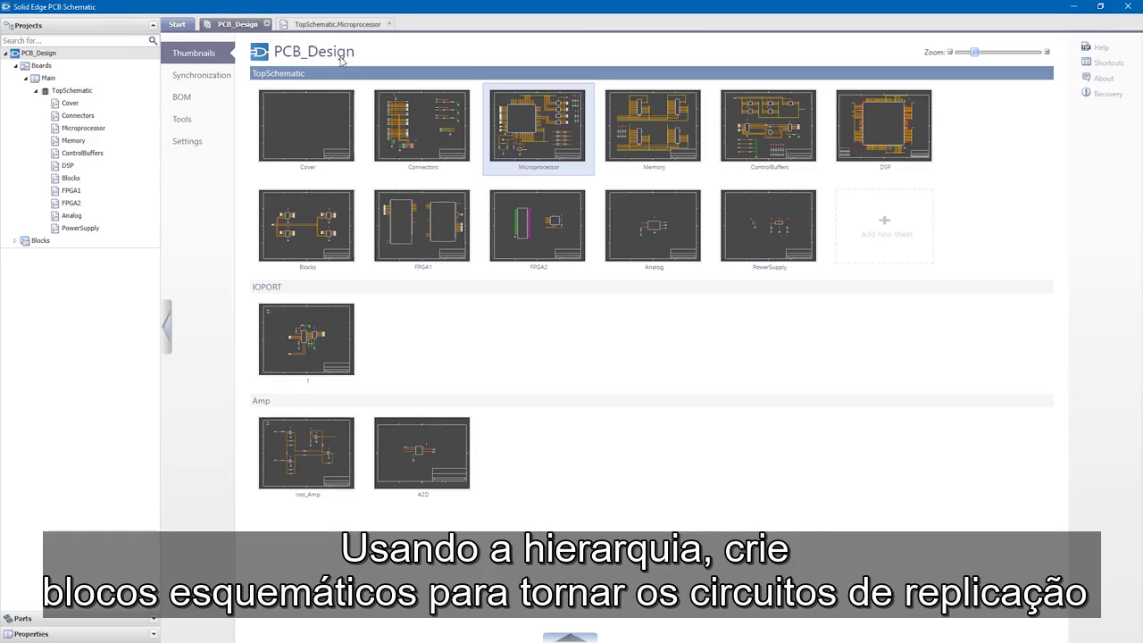
pyautogui.doubleClick(310, 207)
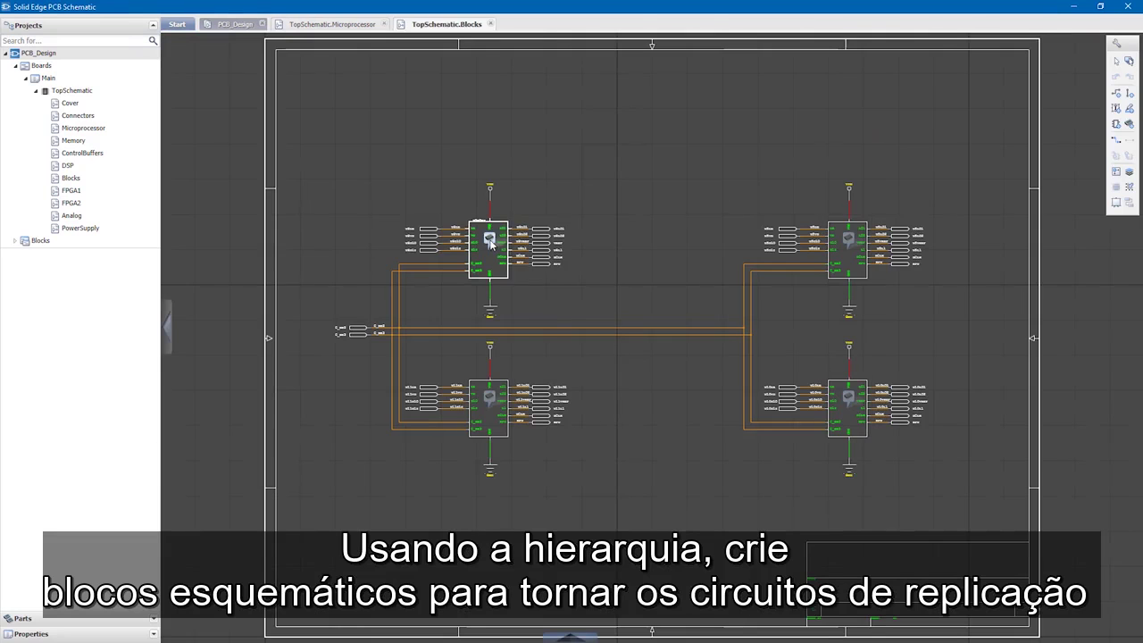
pyautogui.moveTo(490, 243)
pyautogui.moveTo(555, 317); pyautogui.dragTo(712, 479)
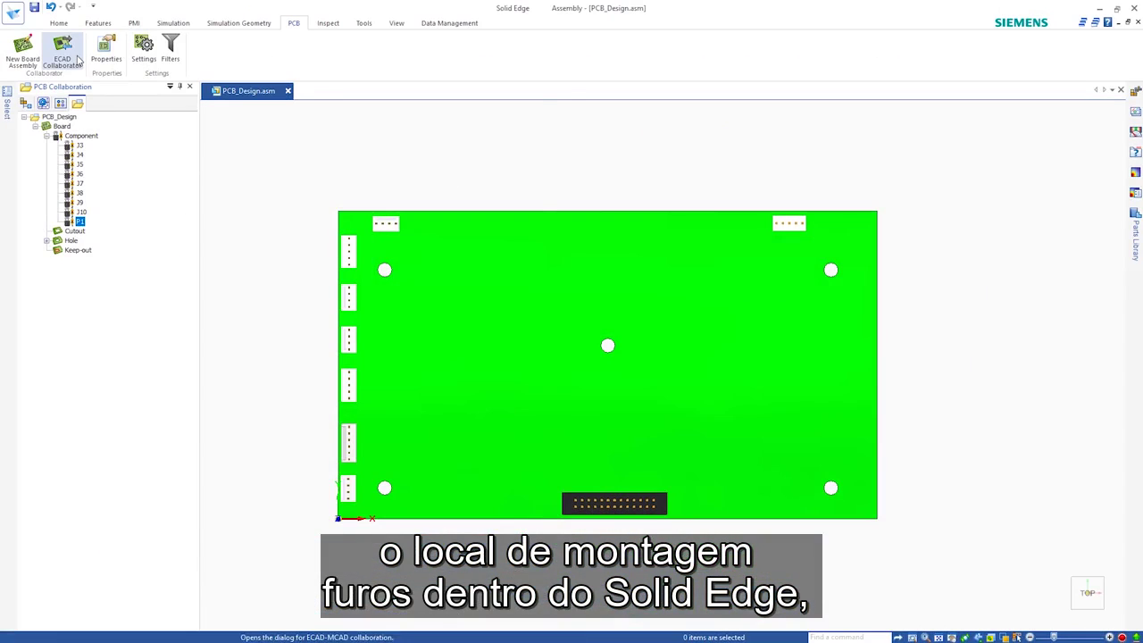
# In the Solid Edge assembly, open the ECAD Collaborator, show its file list and get the PCB data for the baseline.
pyautogui.click(77, 60)
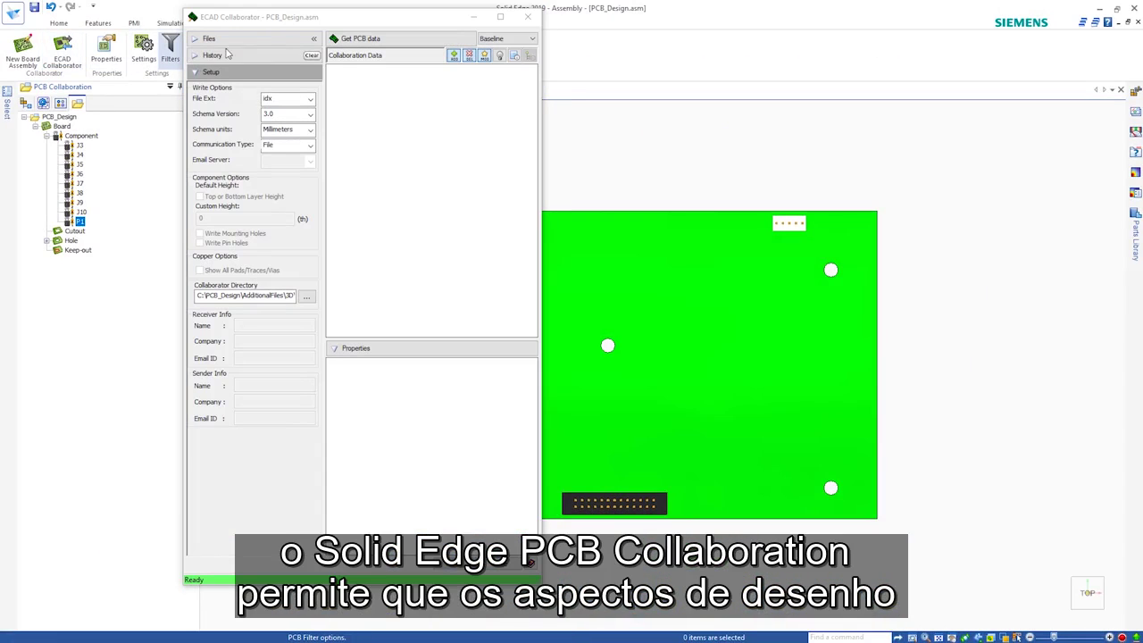
pyautogui.click(214, 39)
pyautogui.click(367, 38)
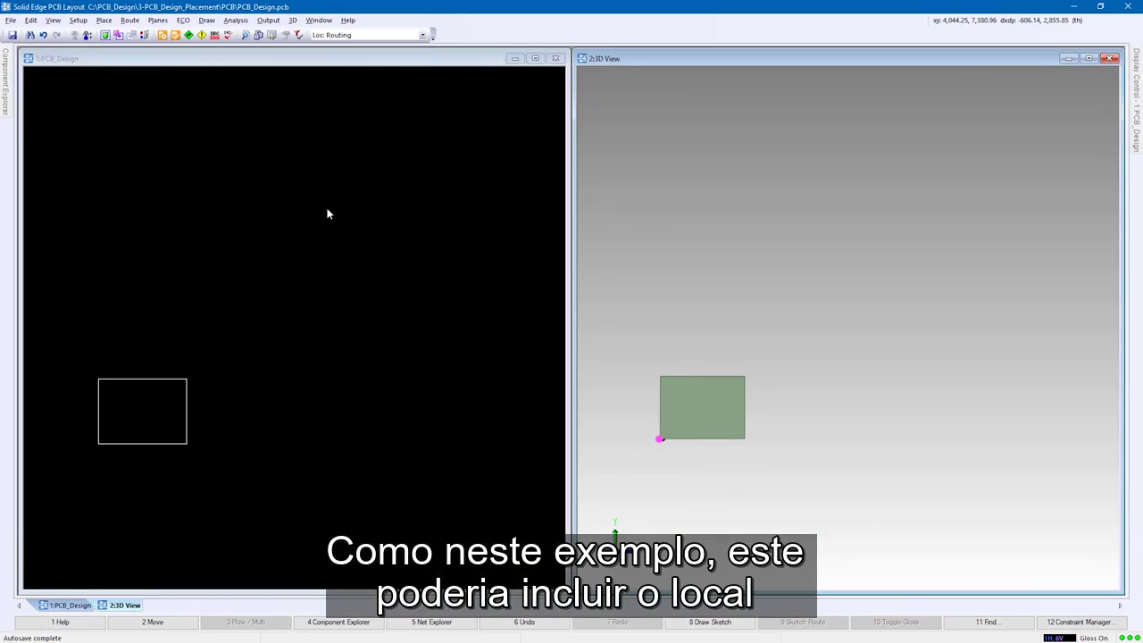
# In Solid Edge PCB Layout, preview the board outline of MCAD_Baseline_00.idx in the MCAD Collaborator and apply the whole baseline.
pyautogui.click(411, 137)
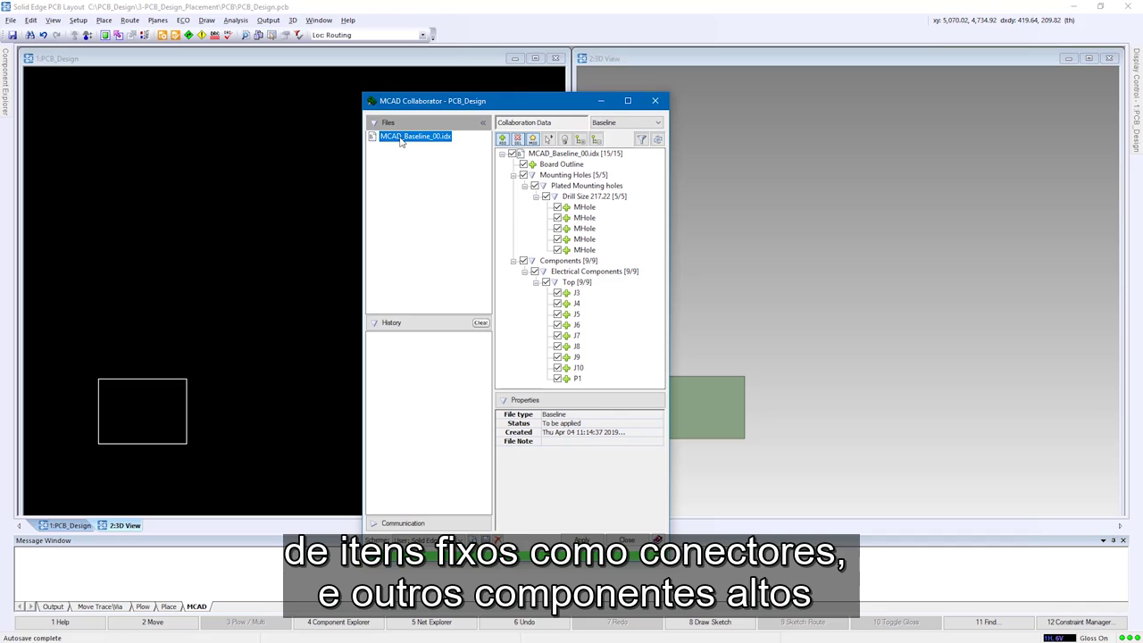
pyautogui.moveTo(474, 101); pyautogui.dragTo(393, 95)
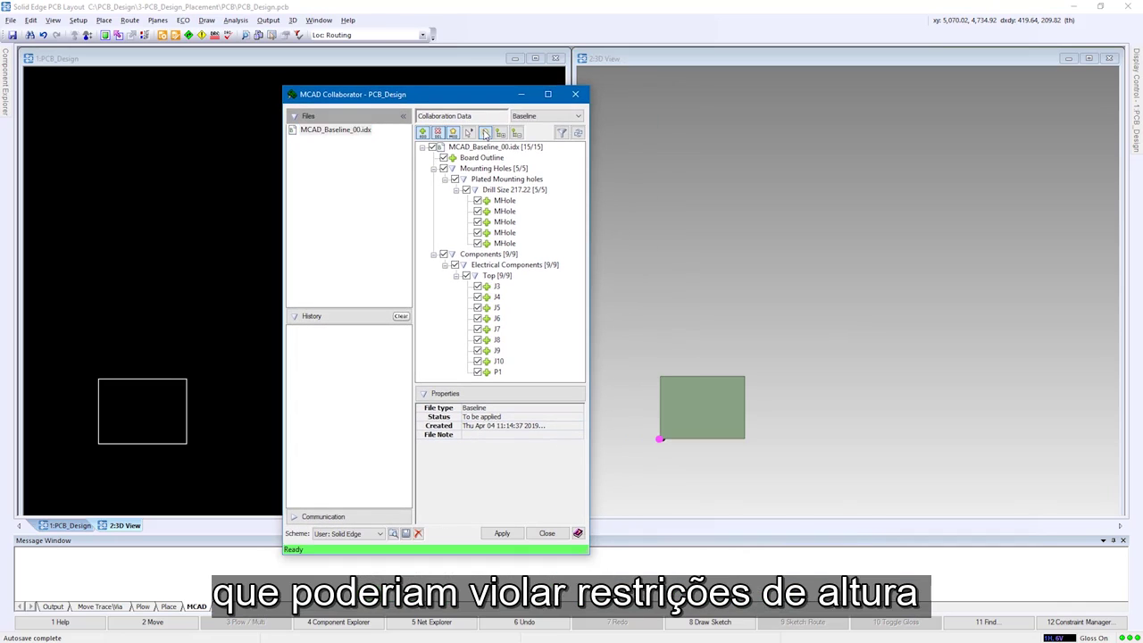
pyautogui.click(482, 158)
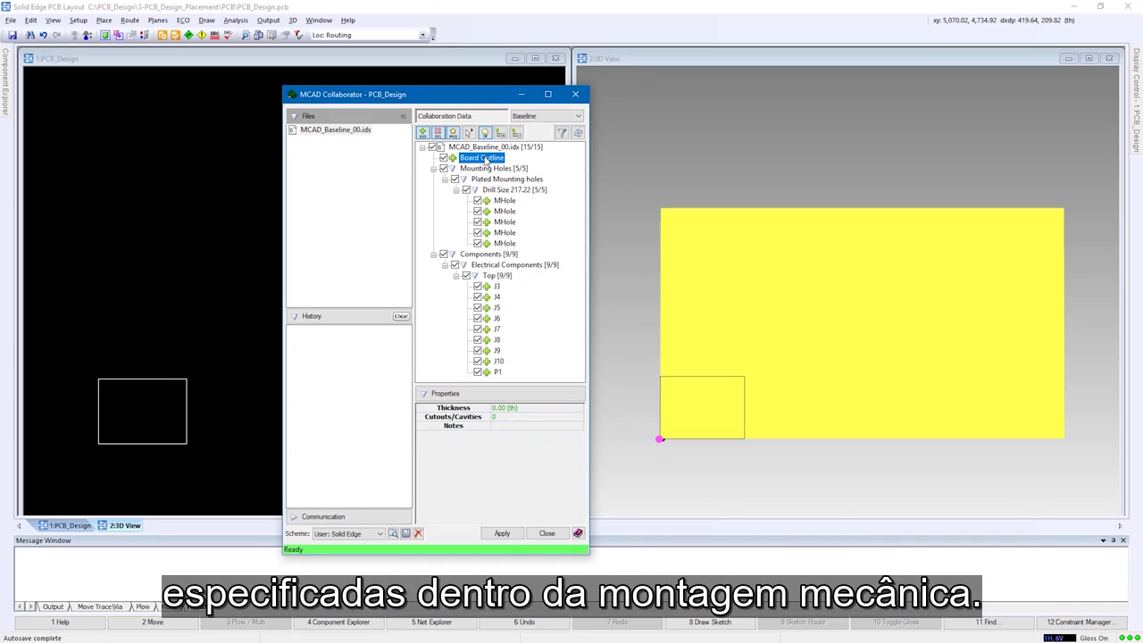
pyautogui.click(489, 145)
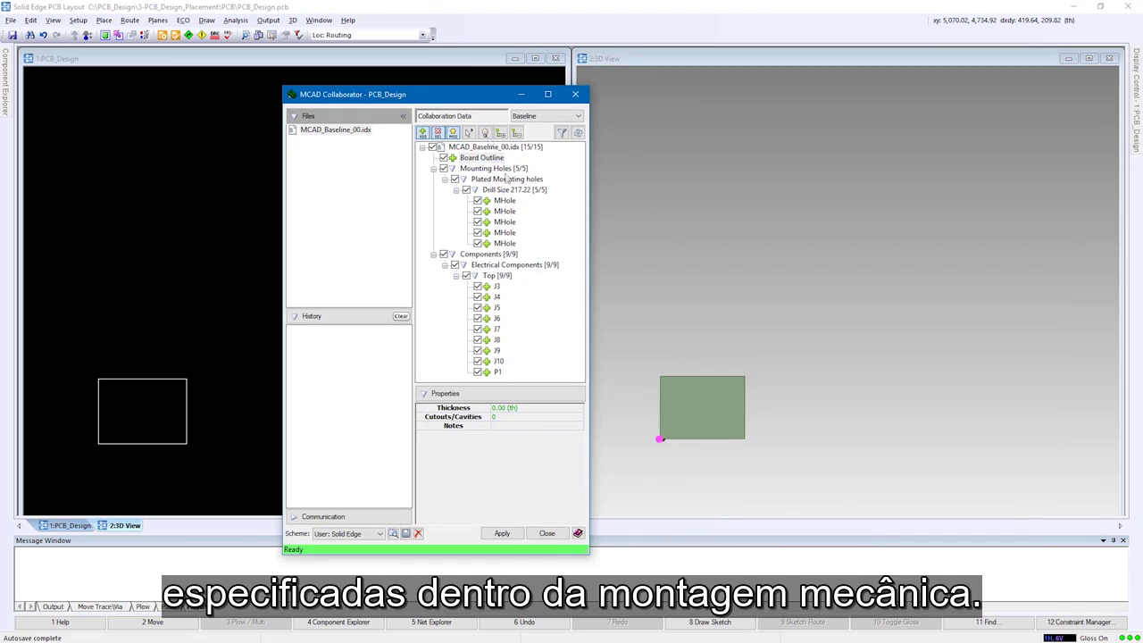
pyautogui.click(508, 533)
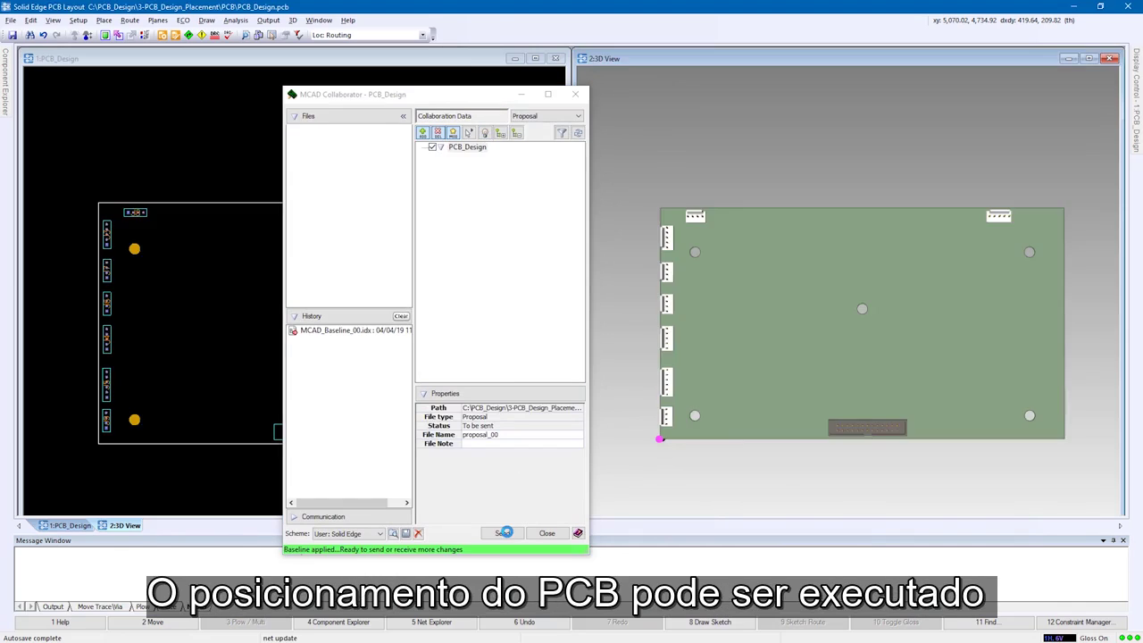
pyautogui.click(523, 97)
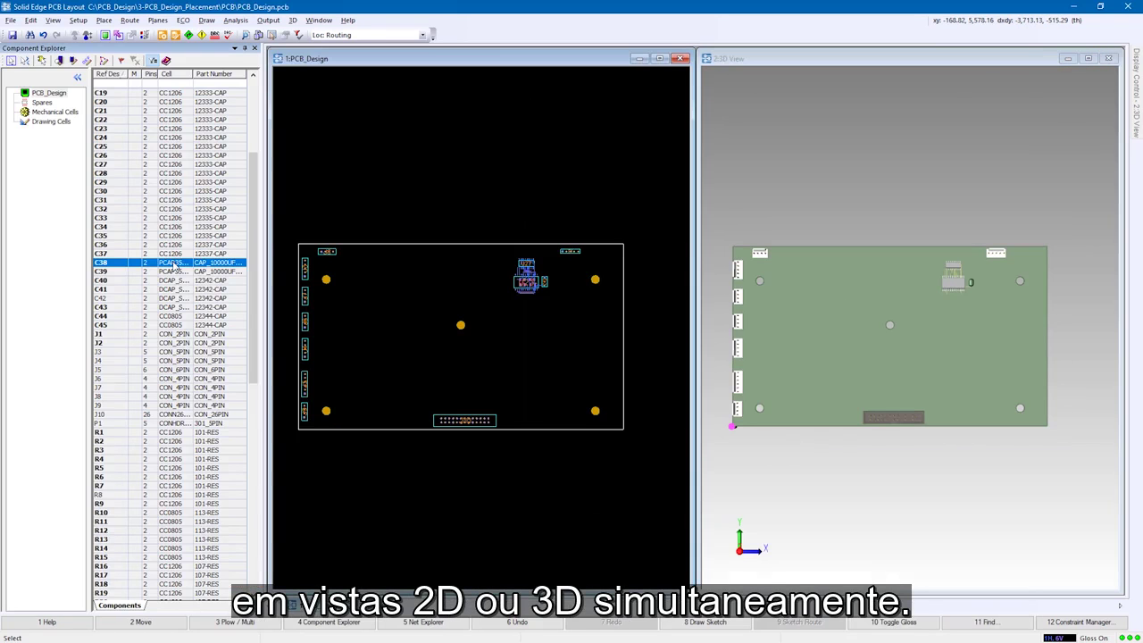
# Place capacitors C38 and C39 next to each other in the lower-right area of the board.
pyautogui.moveTo(256, 306); pyautogui.dragTo(387, 363)
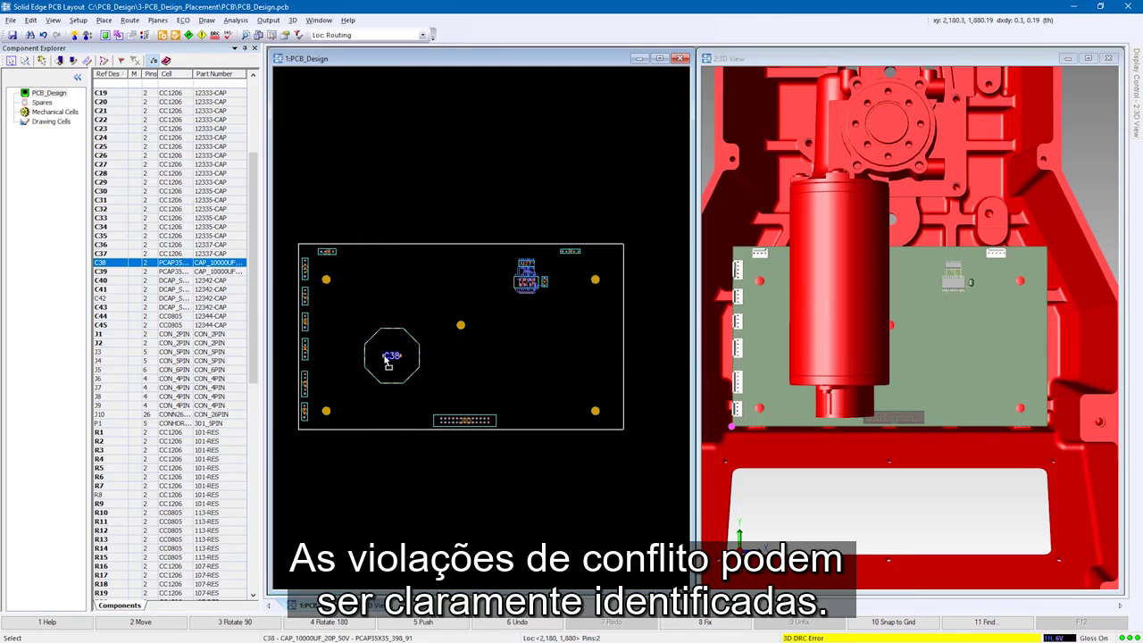
pyautogui.moveTo(391, 355); pyautogui.dragTo(585, 359)
pyautogui.moveTo(100, 271); pyautogui.dragTo(530, 391)
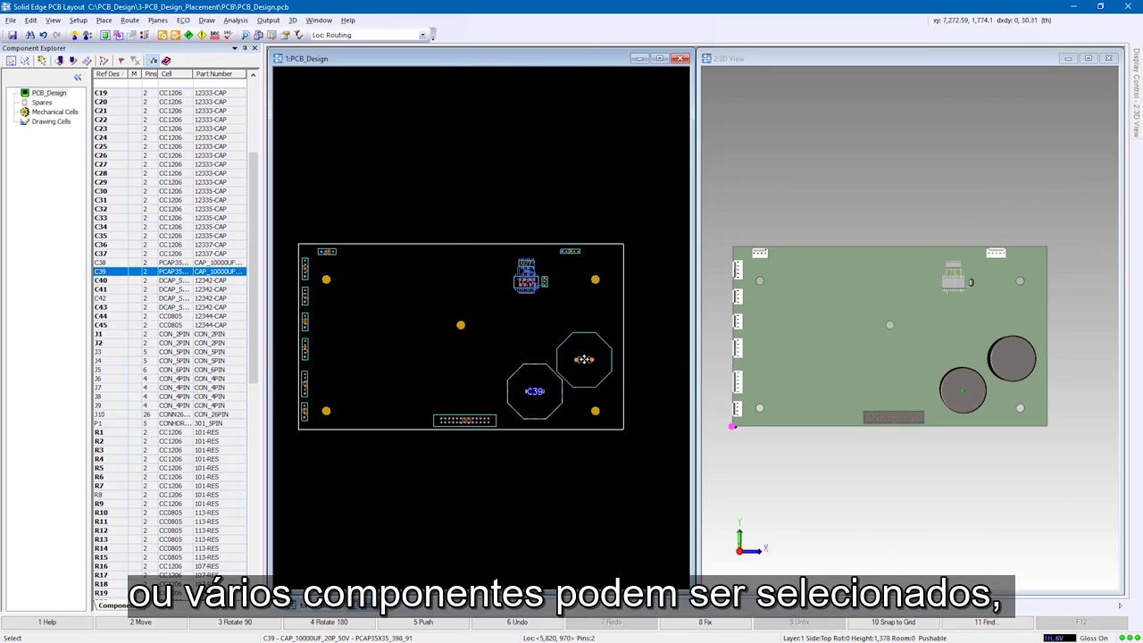
# Paste two copies of the routed U23/U27/C42 circuit, one to the left of the original and one directly below that copy.
pyautogui.scroll(4, 500, 258)
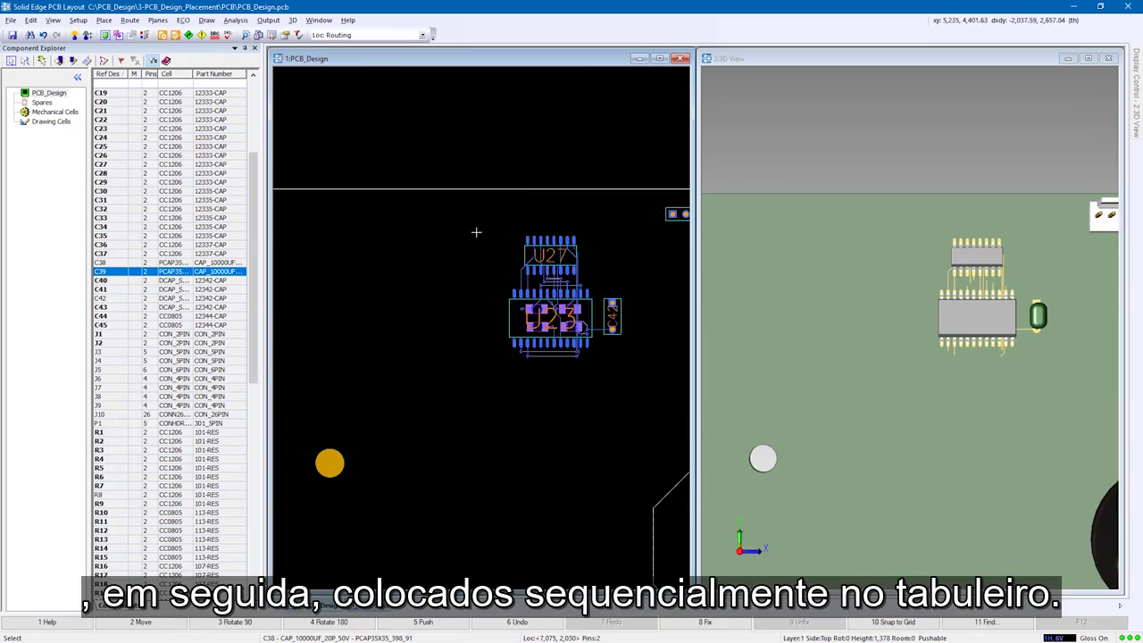
pyautogui.hotkey('ctrl', 'v')
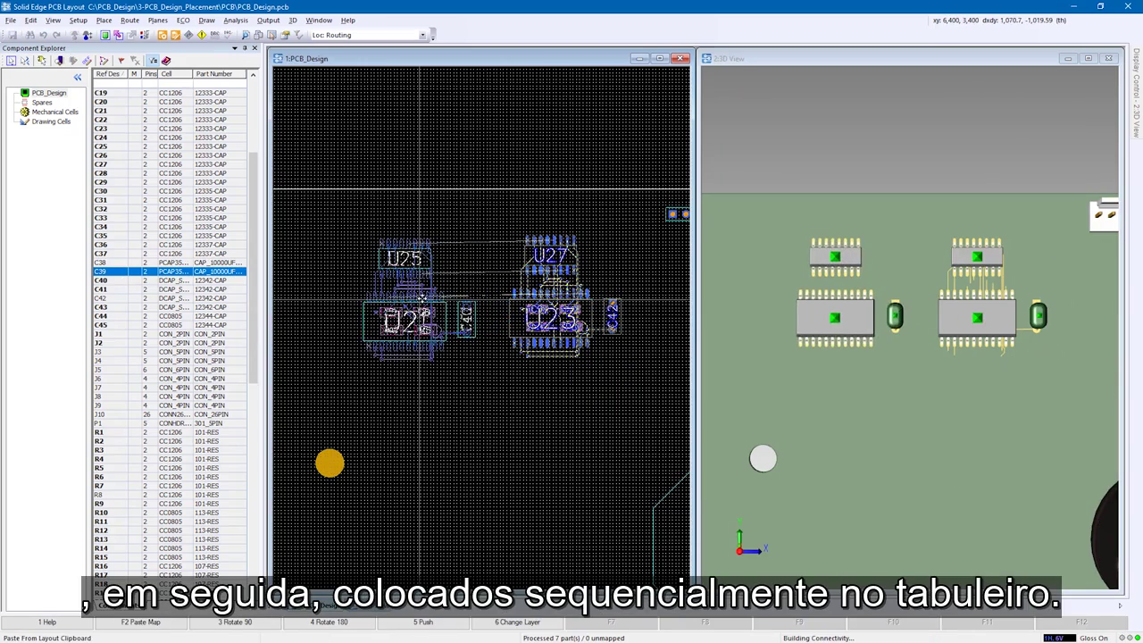
pyautogui.click(430, 293)
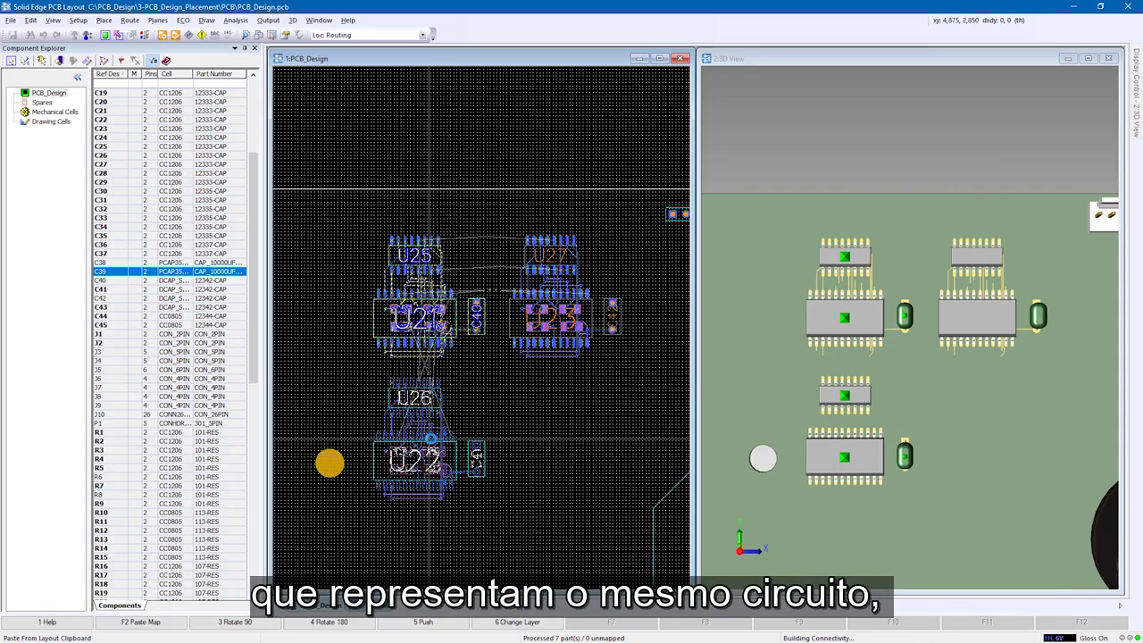
pyautogui.click(430, 438)
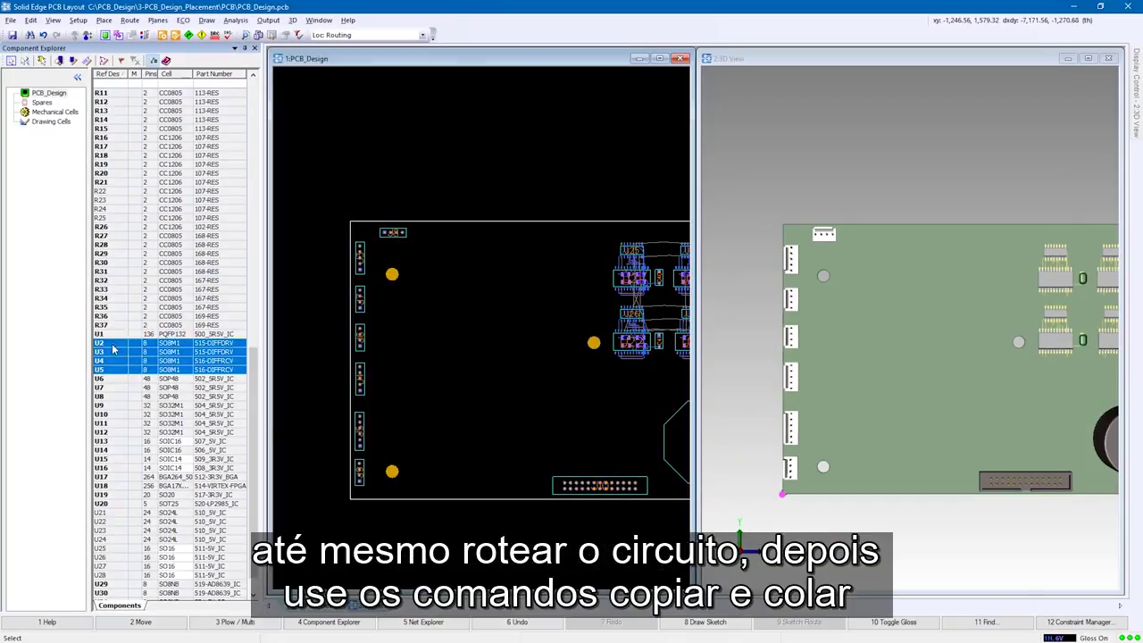
# Place components U2, U3, U4 and U5 sequentially in a horizontal row near the board's upper edge.
pyautogui.rightClick(114, 349)
pyautogui.click(105, 353)
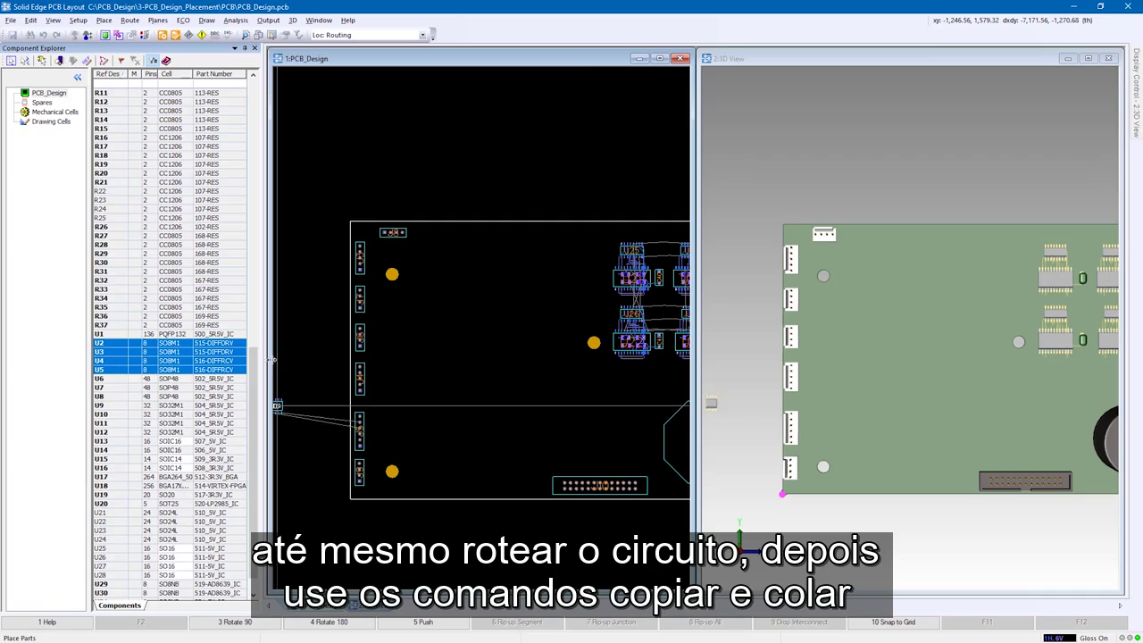
pyautogui.click(342, 287)
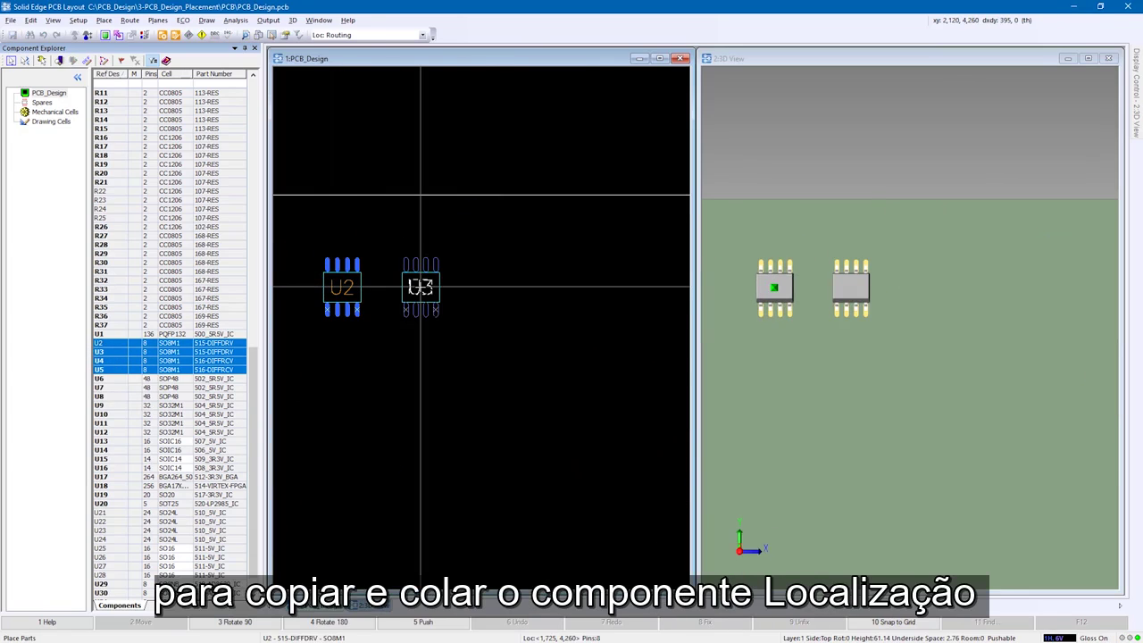
pyautogui.click(421, 287)
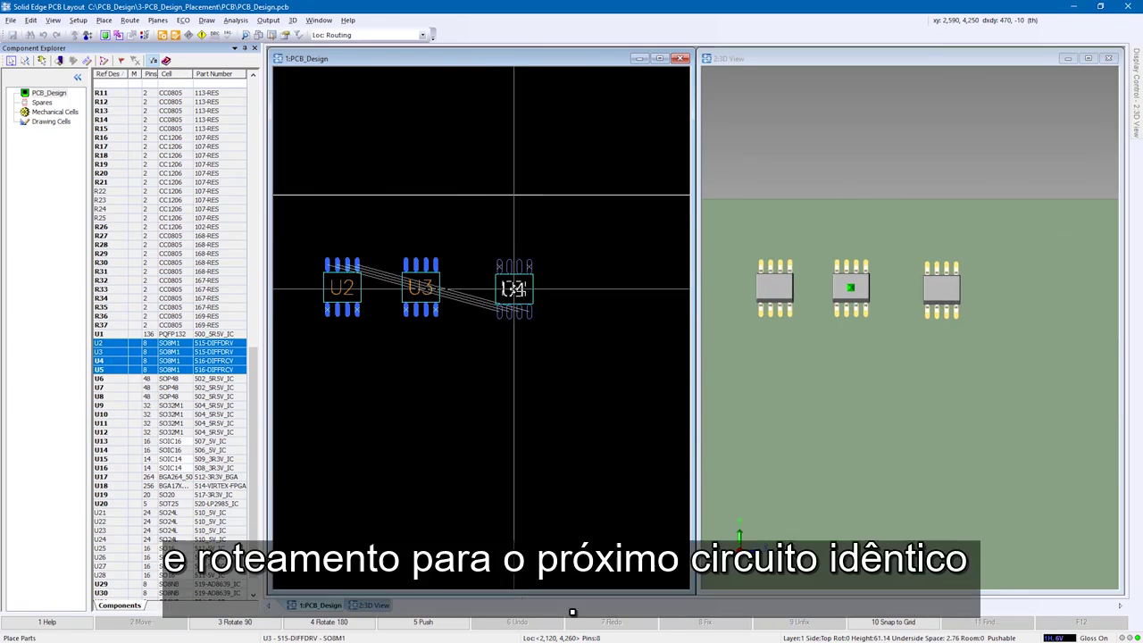
pyautogui.click(501, 287)
pyautogui.click(574, 287)
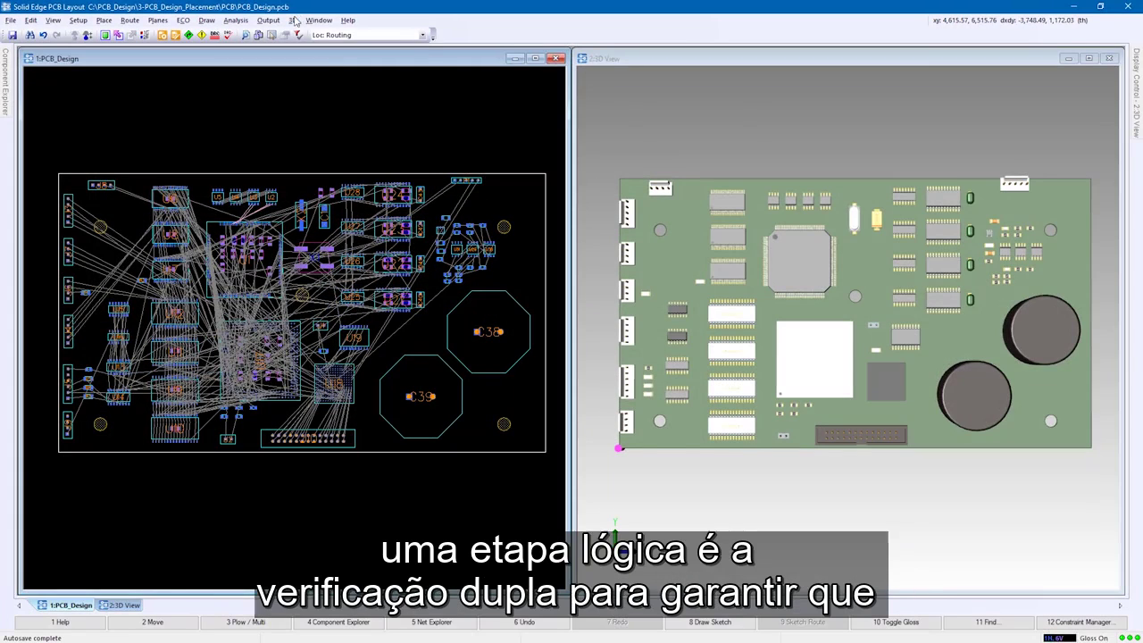
# Open the MCAD Collaborator, update its tree data and send the component placement as proposal_00.
pyautogui.click(292, 20)
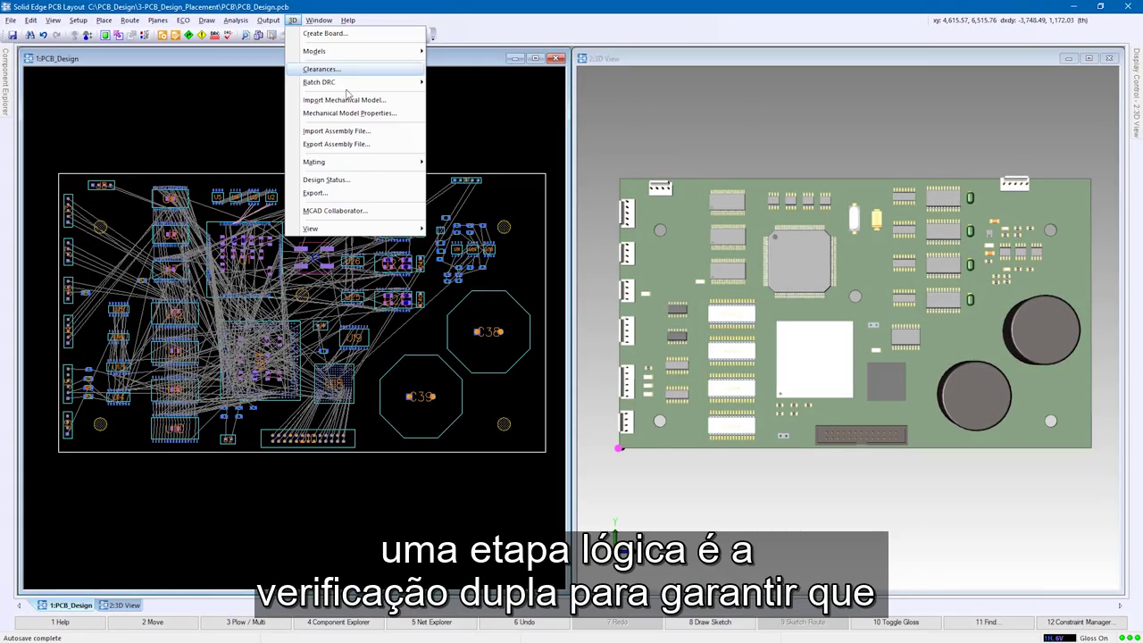
pyautogui.click(366, 210)
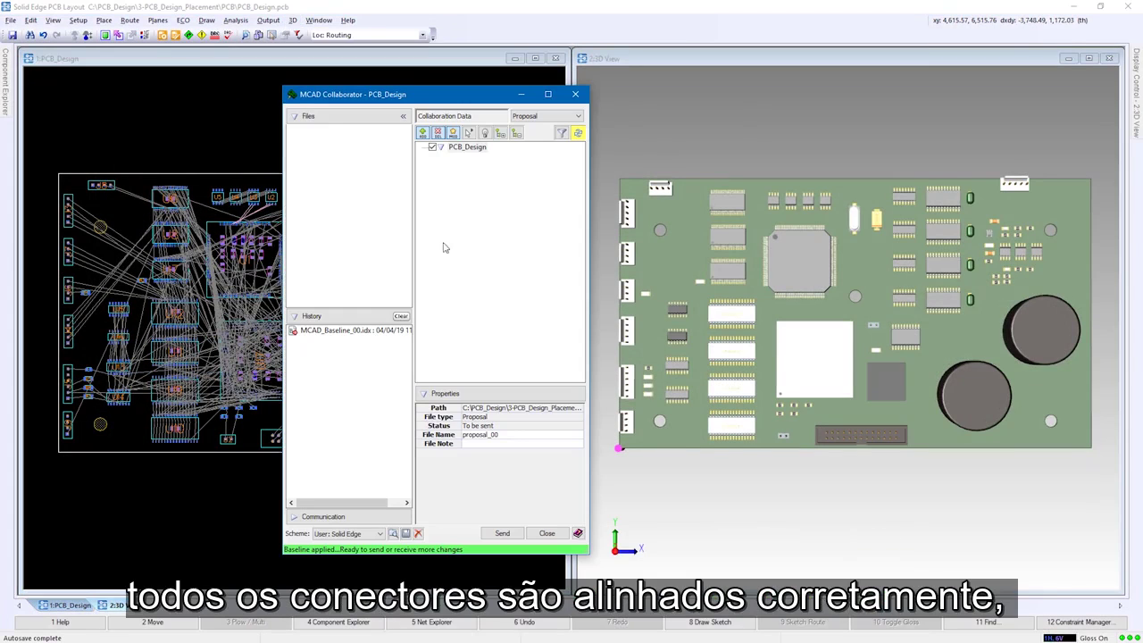
pyautogui.click(578, 134)
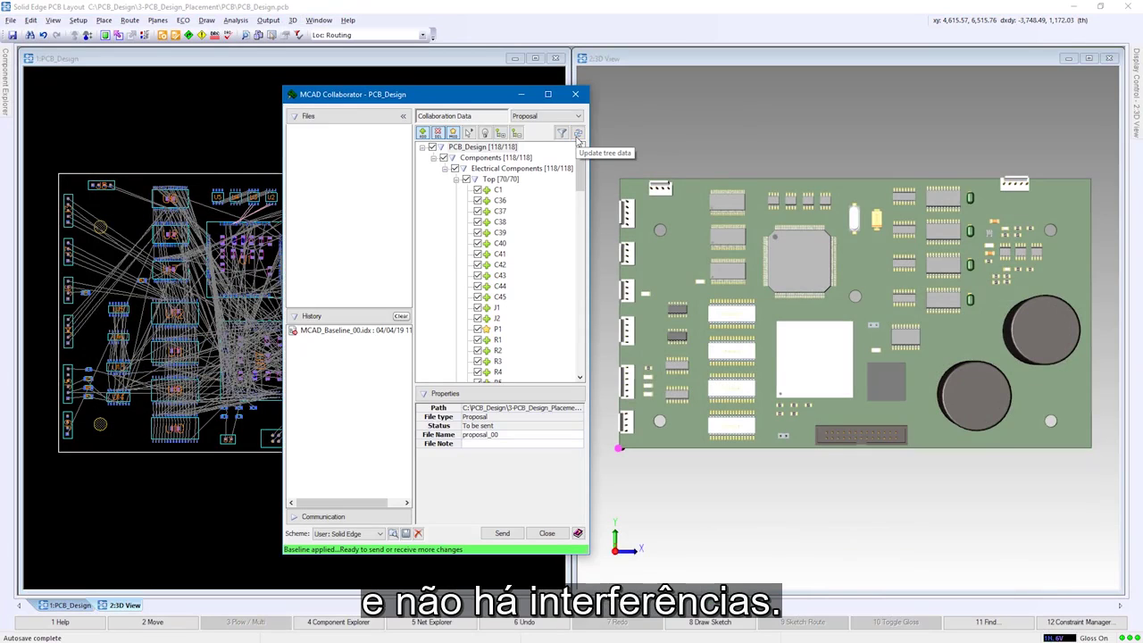
pyautogui.click(505, 533)
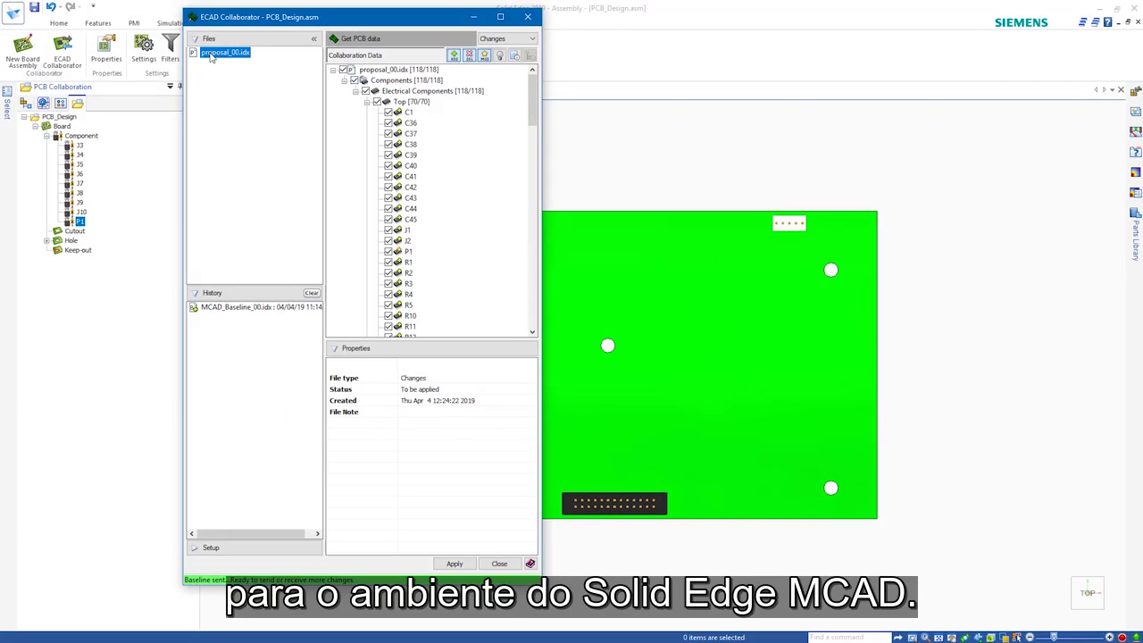
# Apply all changes of proposal_00.idx to the board assembly and close the import log.
pyautogui.click(457, 564)
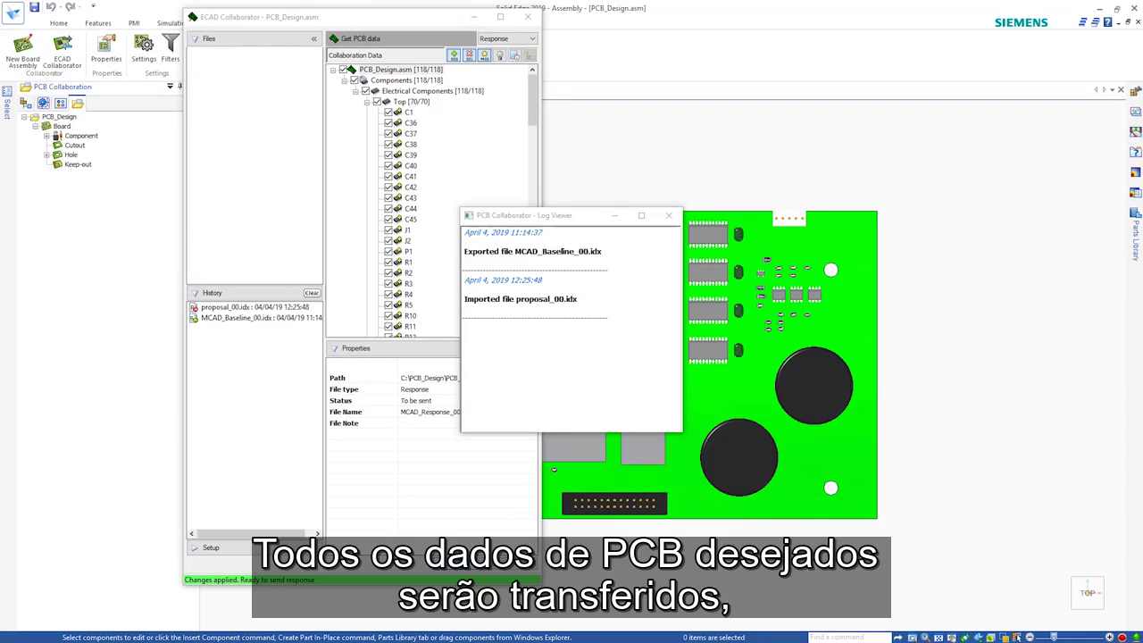
pyautogui.click(668, 216)
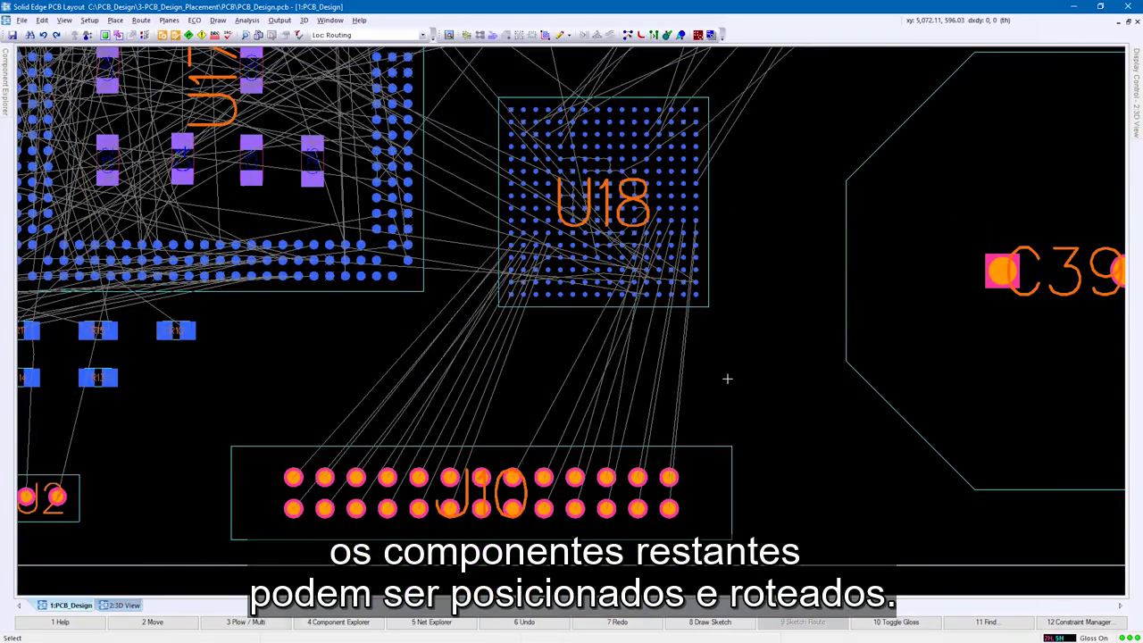
# In Solid Edge PCB Layout, draw freeform sketch paths between J10 and U18 and sketch-route both groups of connections along them.
pyautogui.press('F9')
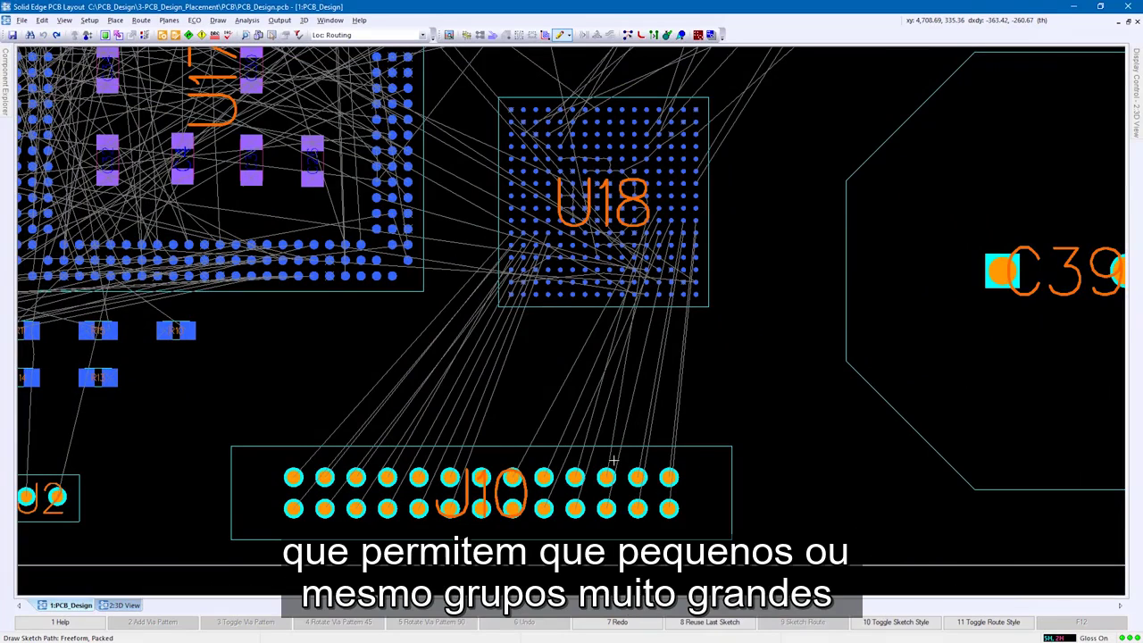
pyautogui.moveTo(614, 460); pyautogui.dragTo(645, 278)
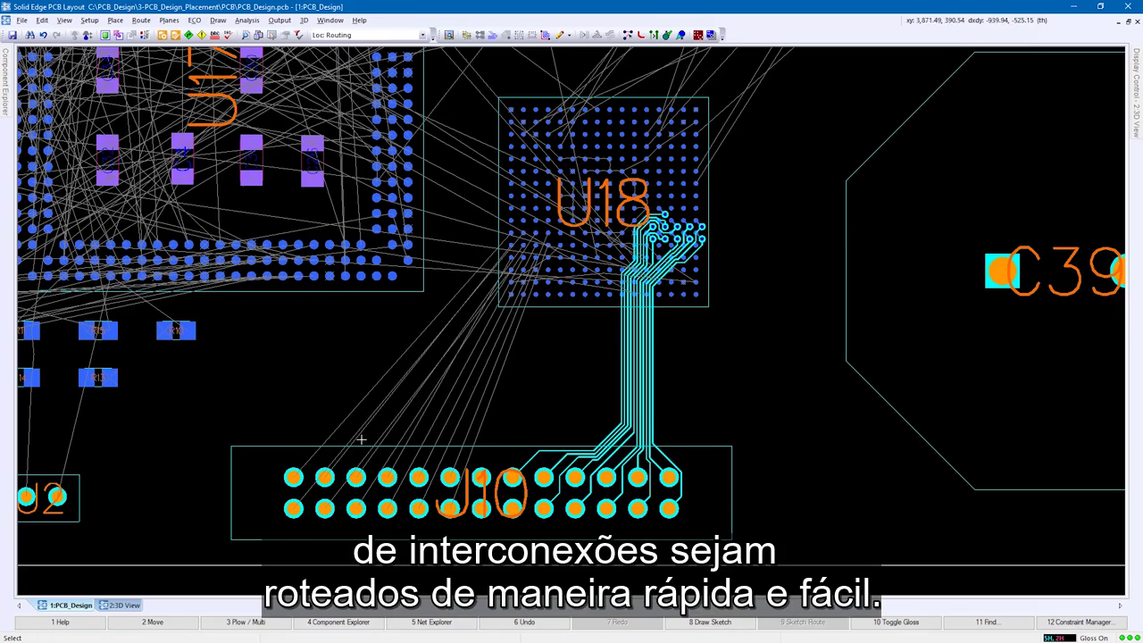
pyautogui.press('F9')
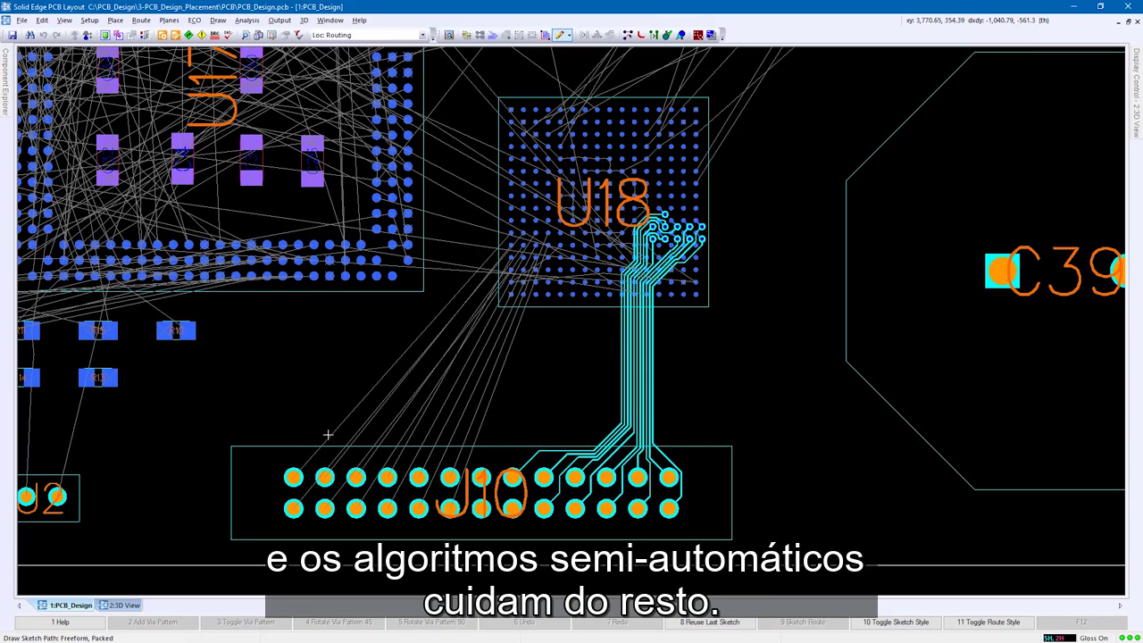
pyautogui.moveTo(328, 430); pyautogui.dragTo(353, 431)
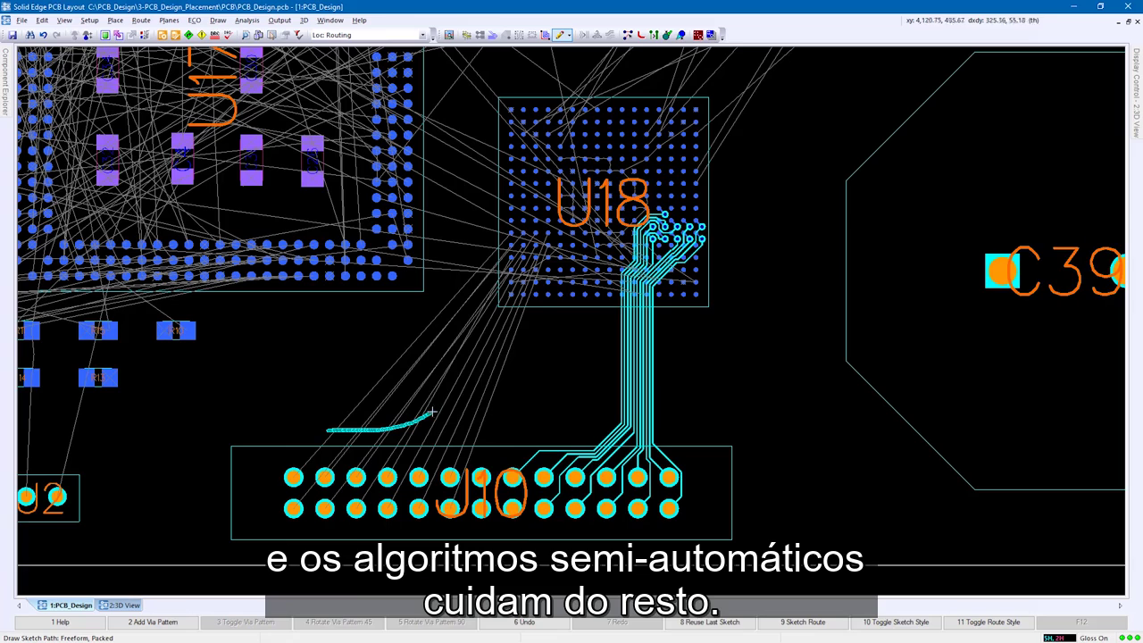
pyautogui.moveTo(433, 413); pyautogui.dragTo(485, 375)
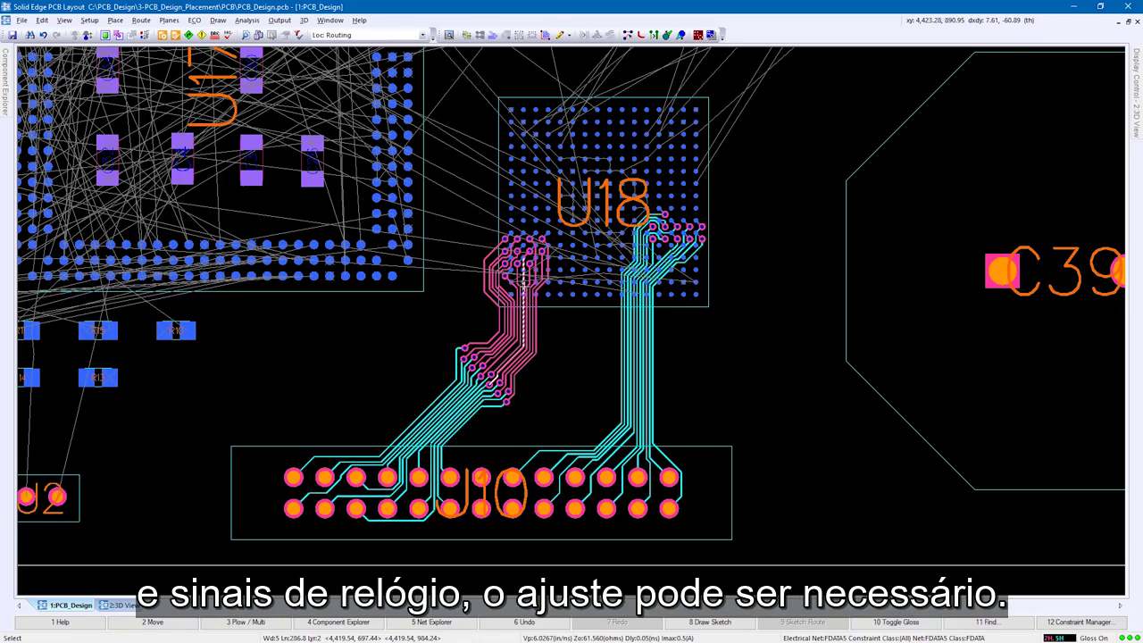
# Add a tuning accordion to the horizontal section of U2's routed trace pair, enlarging it for a trace length of about 1,807 th.
pyautogui.scroll(-5, 602, 454)
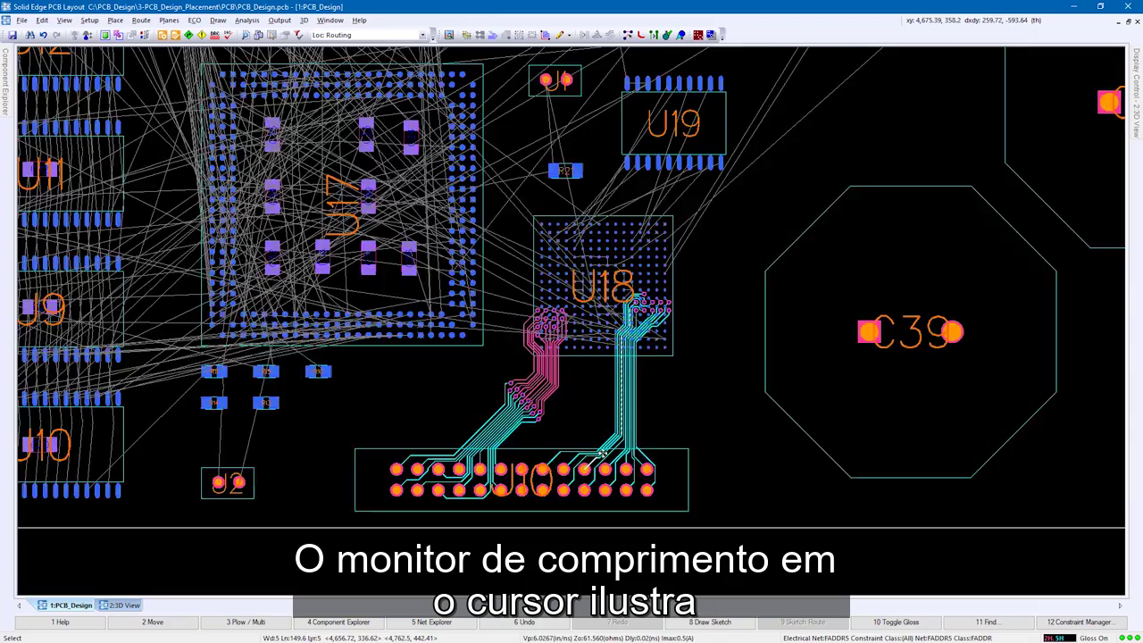
pyautogui.scroll(5, 512, 60)
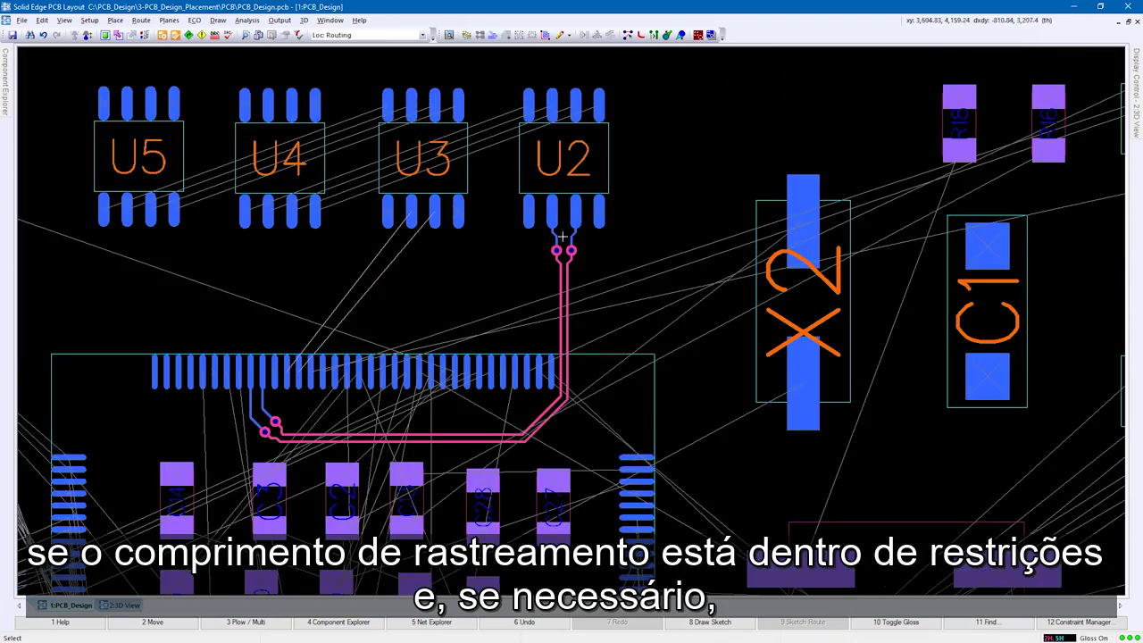
pyautogui.scroll(1, 433, 448)
pyautogui.click(440, 429)
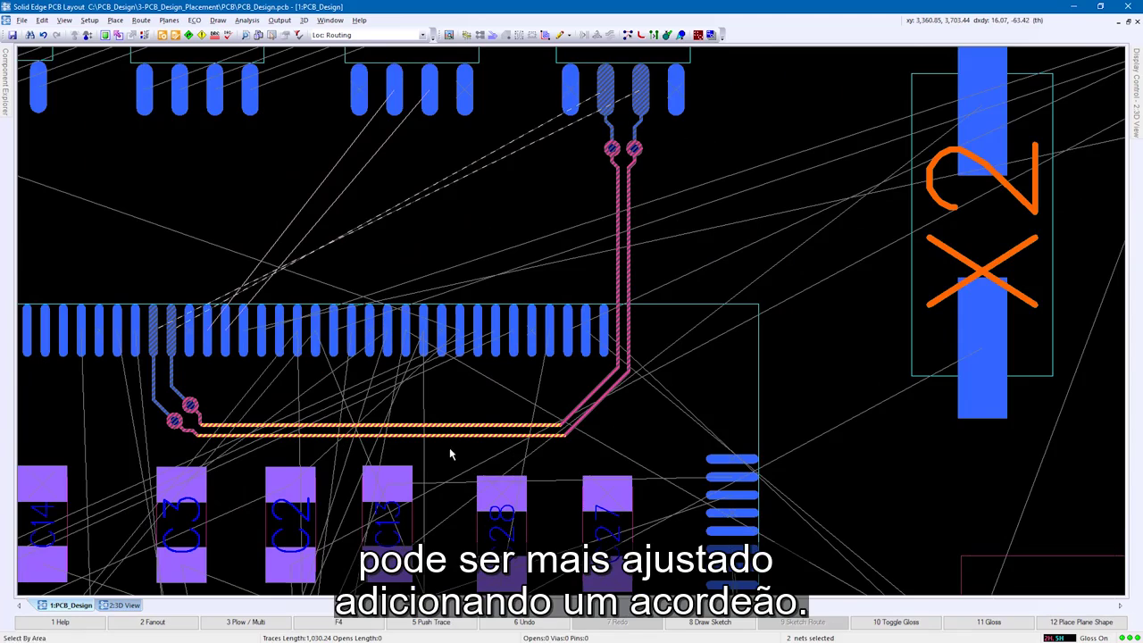
pyautogui.click(546, 36)
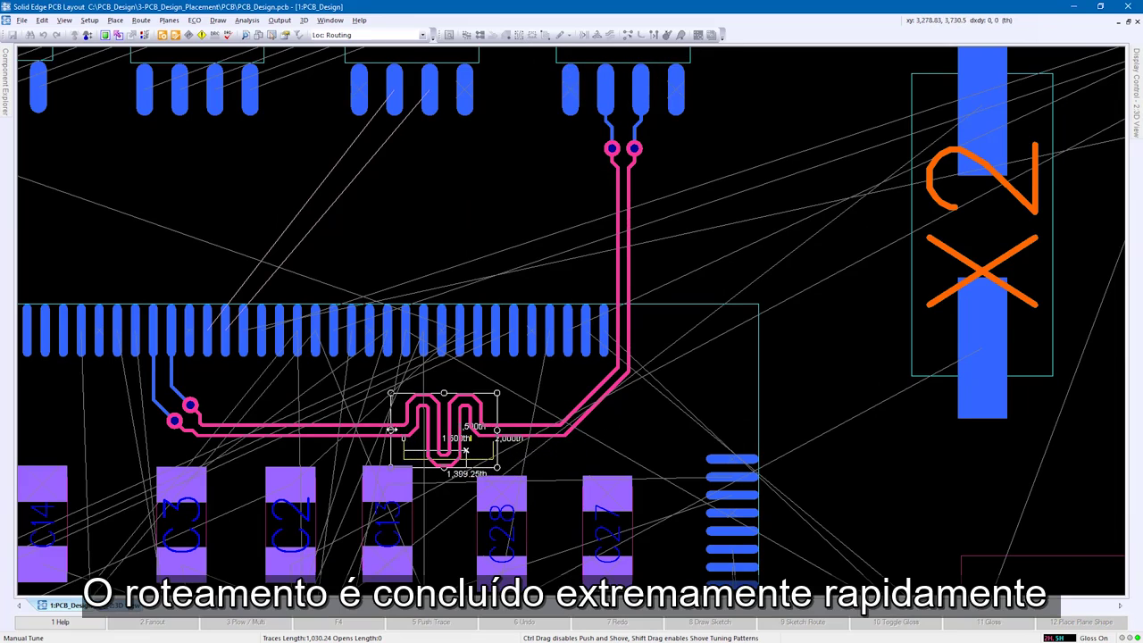
pyautogui.moveTo(391, 430); pyautogui.dragTo(306, 431)
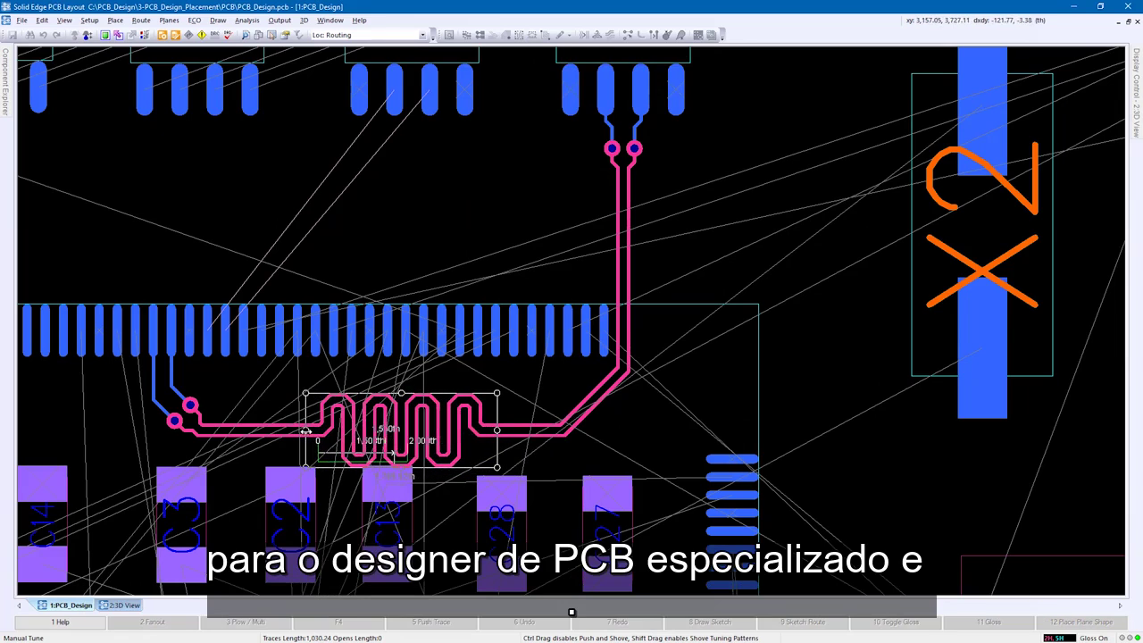
pyautogui.moveTo(401, 393); pyautogui.dragTo(401, 384)
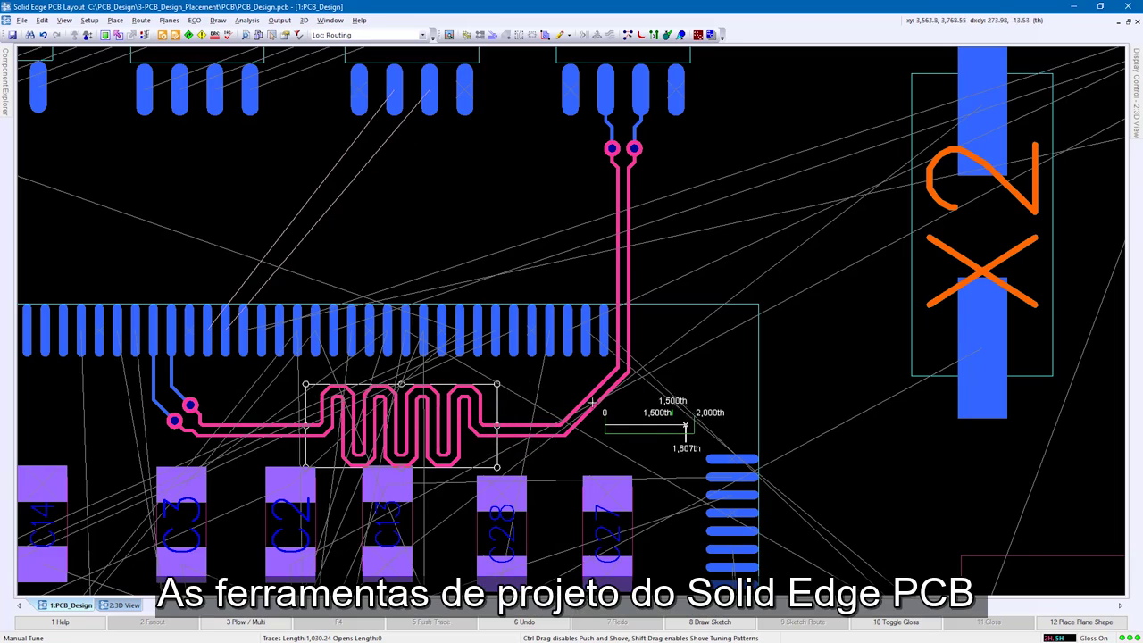